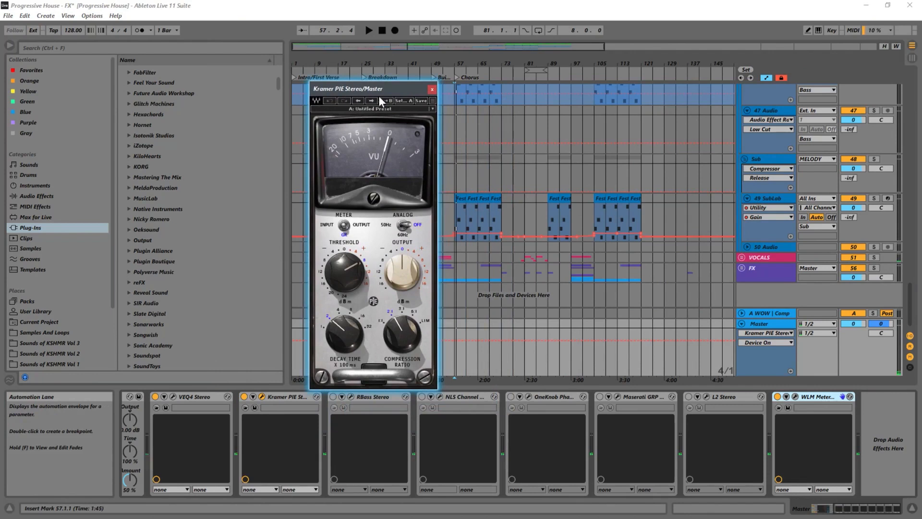
# Reposition the Kramer PIE compressor window and open the master's WLM Meter beside it.
pyautogui.moveTo(382, 94); pyautogui.dragTo(428, 98)
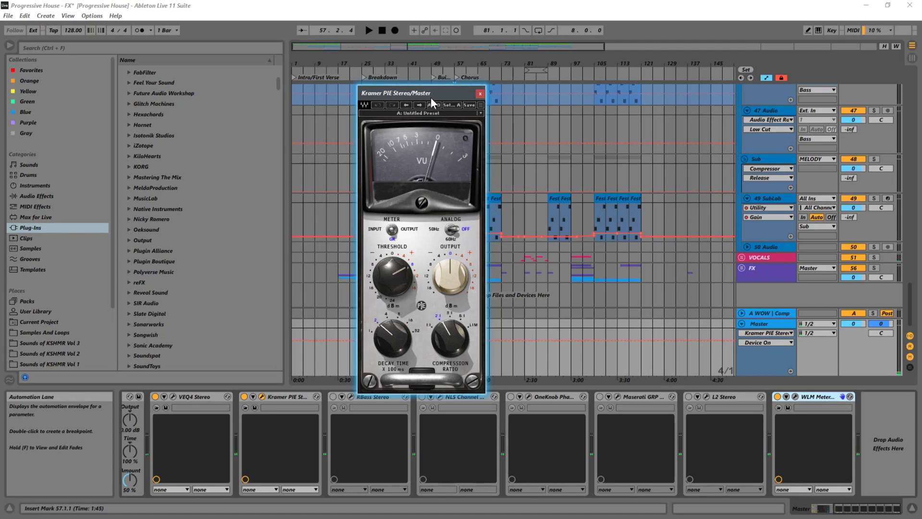
pyautogui.moveTo(430, 97); pyautogui.dragTo(397, 134)
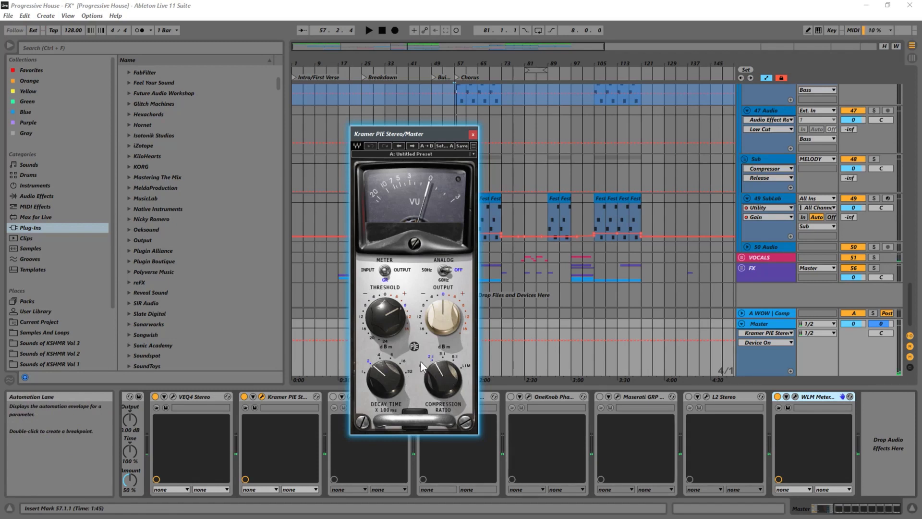
pyautogui.moveTo(453, 381)
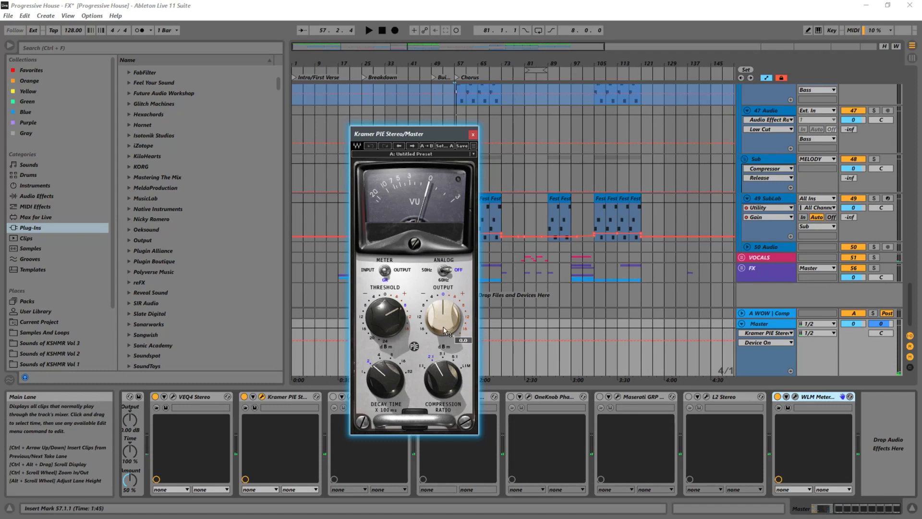
pyautogui.click(795, 397)
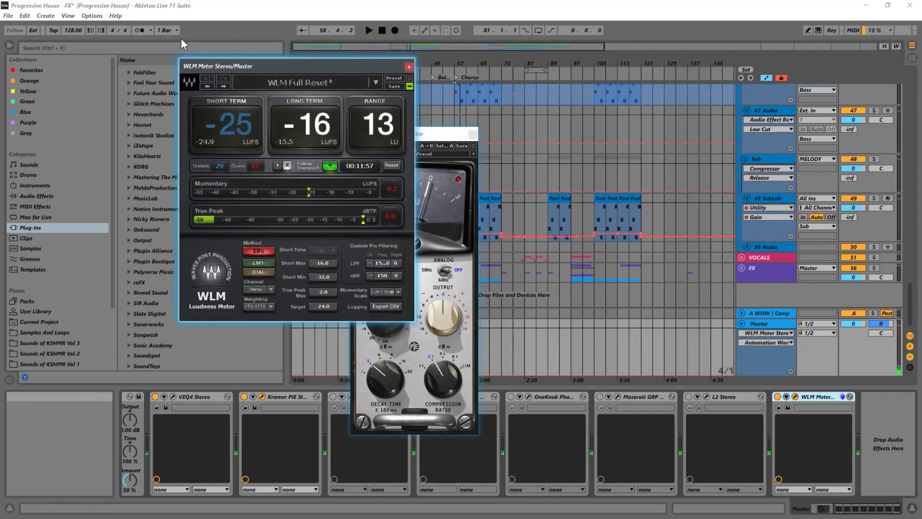
pyautogui.moveTo(266, 64); pyautogui.dragTo(727, 88)
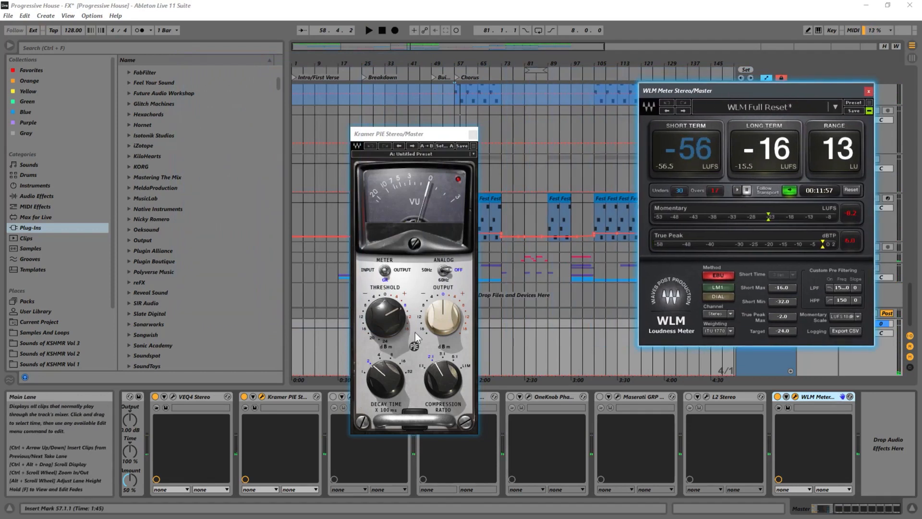
# Play the chorus while lowering the Kramer PIE threshold and bringing it back up.
pyautogui.press('space')
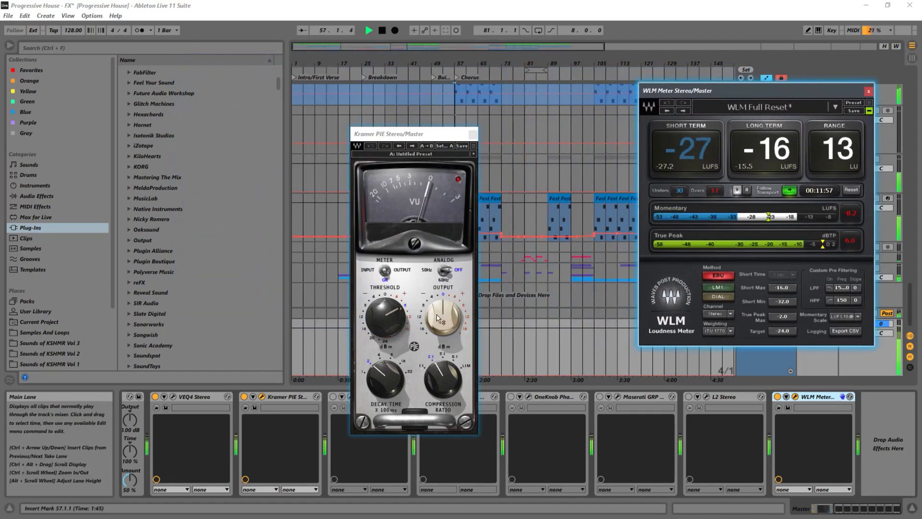
pyautogui.click(396, 313)
pyautogui.moveTo(396, 313); pyautogui.dragTo(396, 336)
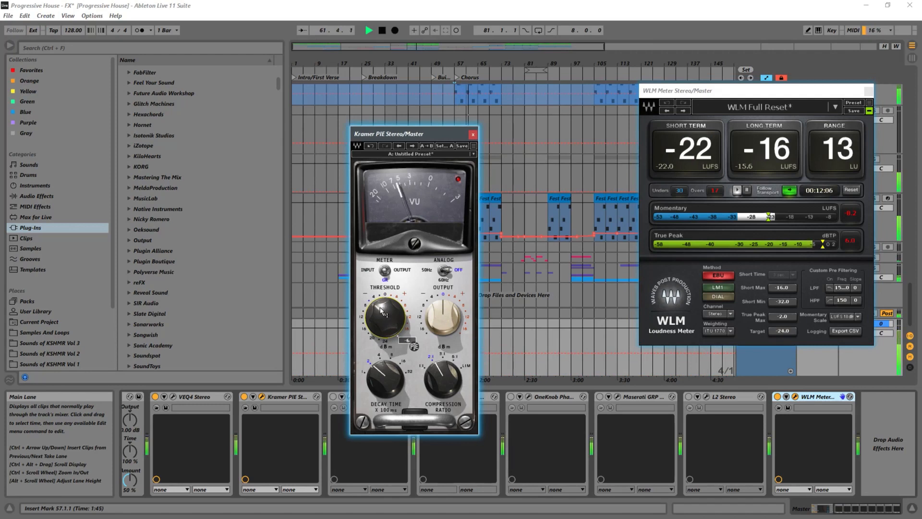
pyautogui.moveTo(397, 336); pyautogui.dragTo(396, 317)
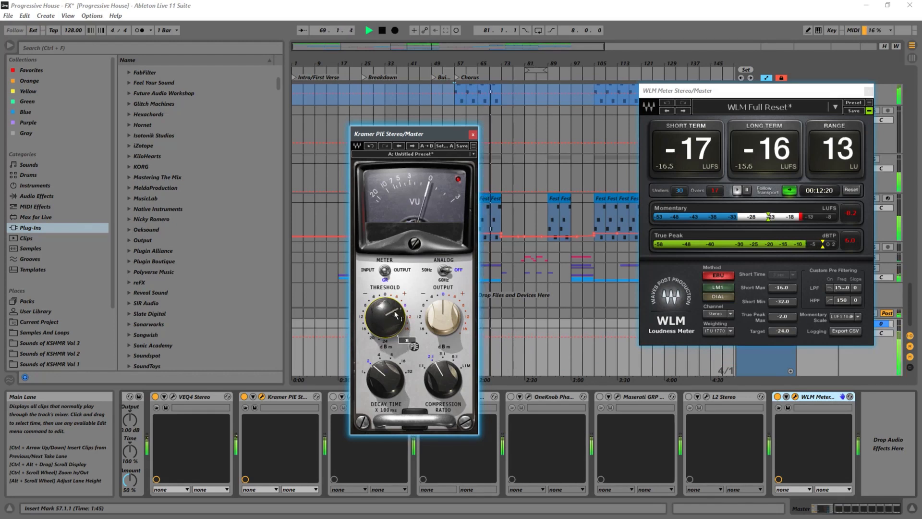
pyautogui.press('space')
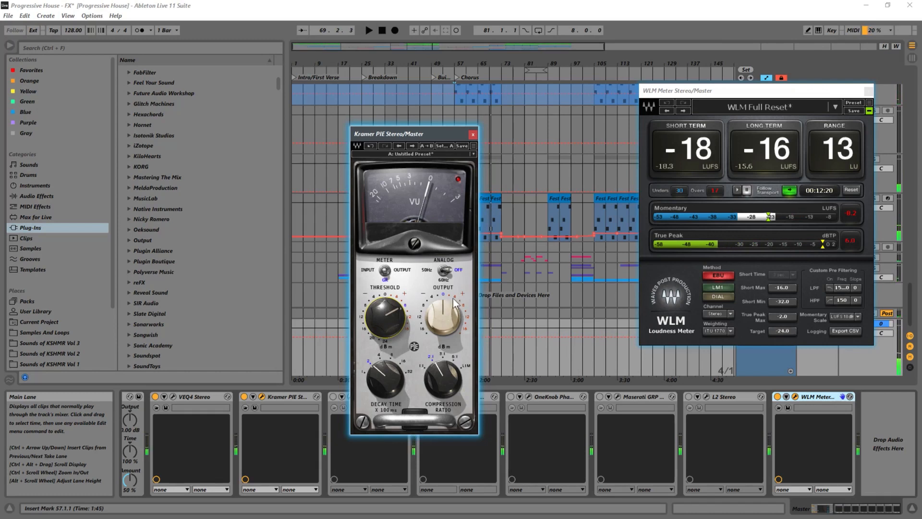
# Turn the Kramer PIE threshold down below zero and audition the heavier compression from the chorus start.
pyautogui.moveTo(395, 327)
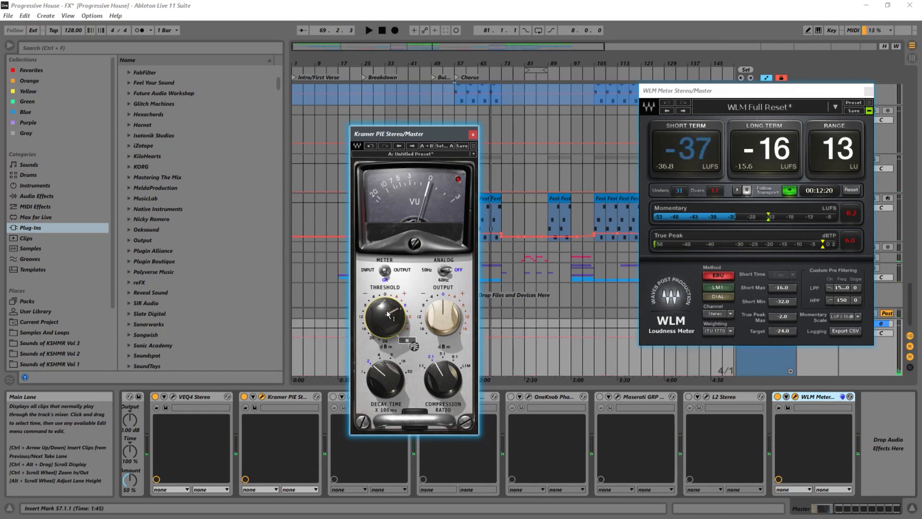
pyautogui.moveTo(395, 328); pyautogui.dragTo(384, 396)
pyautogui.press('space')
pyautogui.moveTo(381, 300); pyautogui.dragTo(381, 311)
pyautogui.press('space')
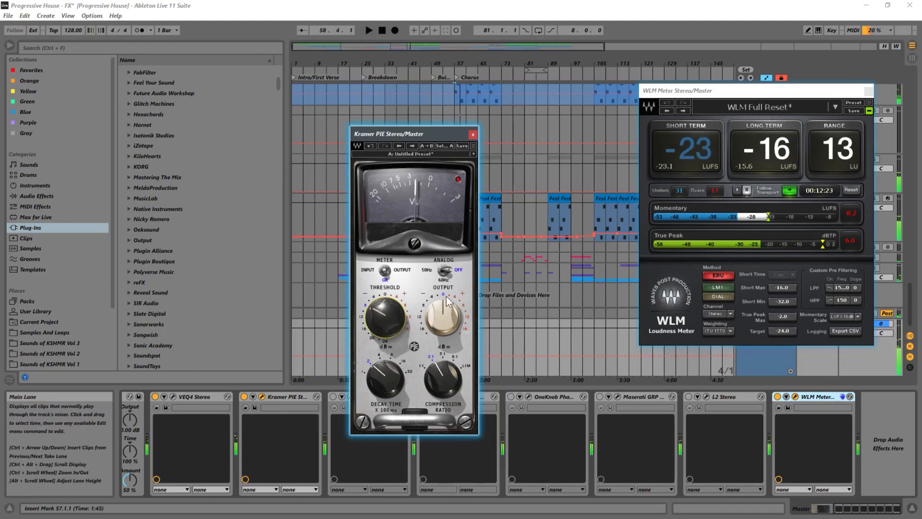
# Replay the chorus and try a 5:1 compression ratio on the Kramer PIE before returning it to 2:1.
pyautogui.press('space')
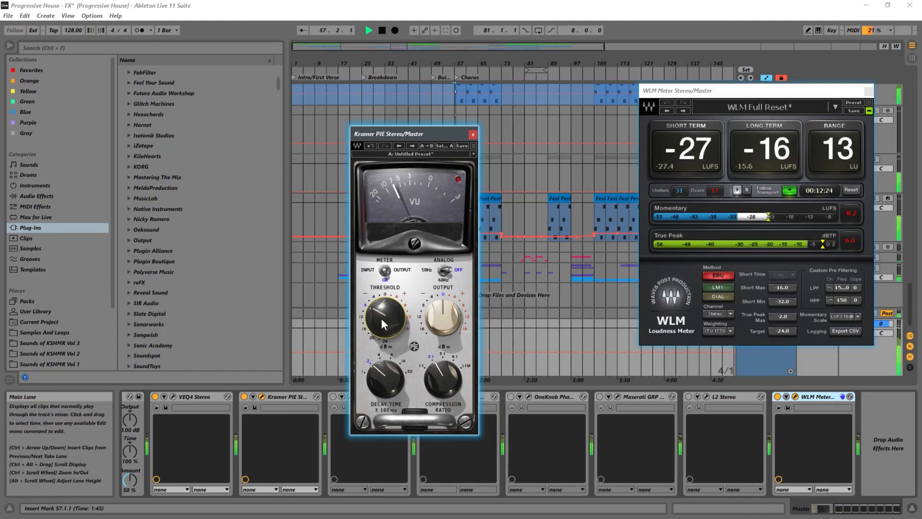
pyautogui.moveTo(387, 310)
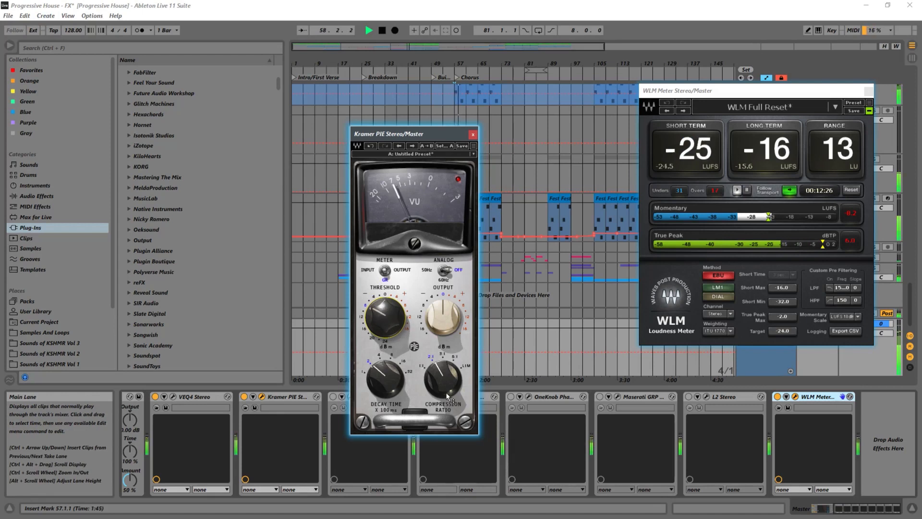
pyautogui.moveTo(443, 387); pyautogui.dragTo(443, 380)
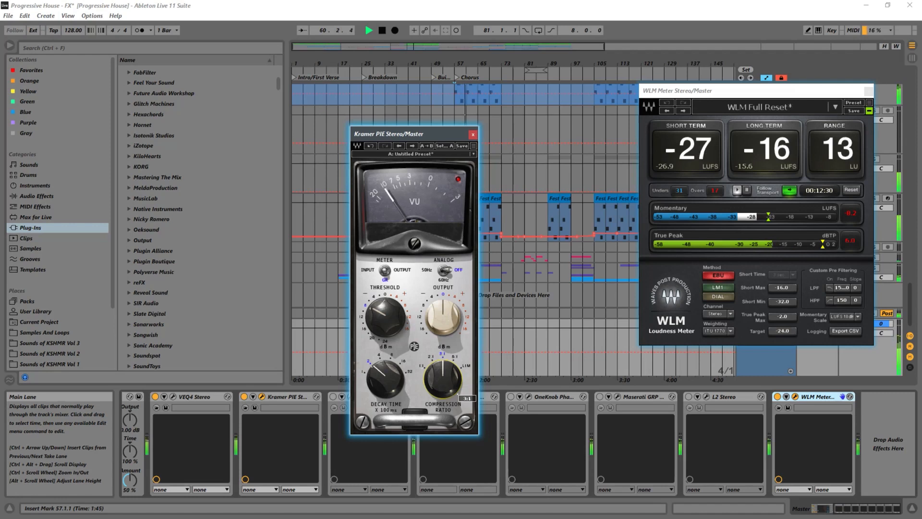
pyautogui.moveTo(444, 380)
pyautogui.mouseDown()
pyautogui.moveTo(444, 368)
pyautogui.moveTo(446, 389)
pyautogui.mouseUp()
# Raise the Kramer PIE threshold above zero and reset its output gain to 0.
pyautogui.moveTo(443, 317); pyautogui.dragTo(449, 335)
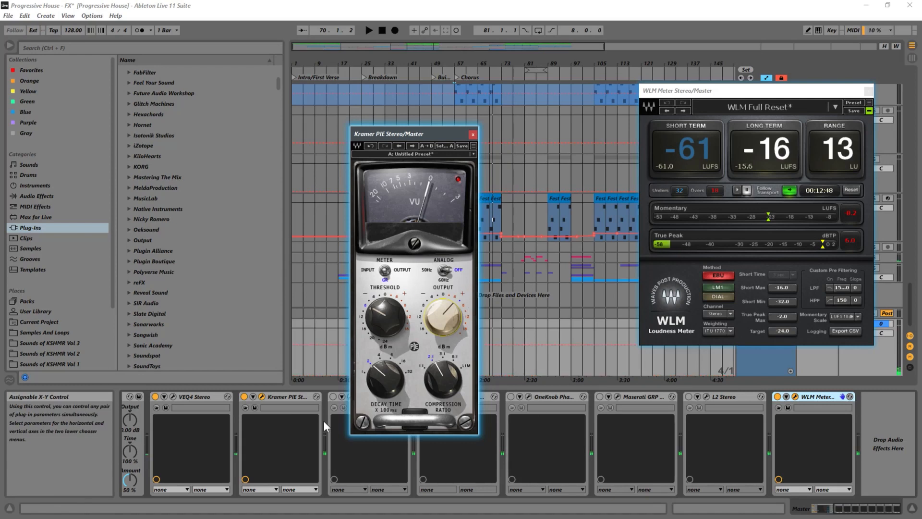
pyautogui.moveTo(376, 324); pyautogui.dragTo(376, 323)
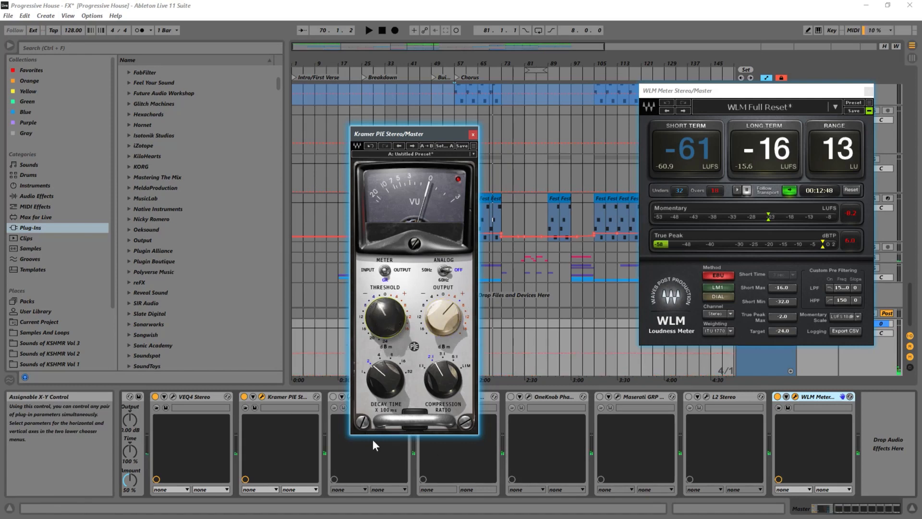
pyautogui.moveTo(390, 134); pyautogui.dragTo(315, 86)
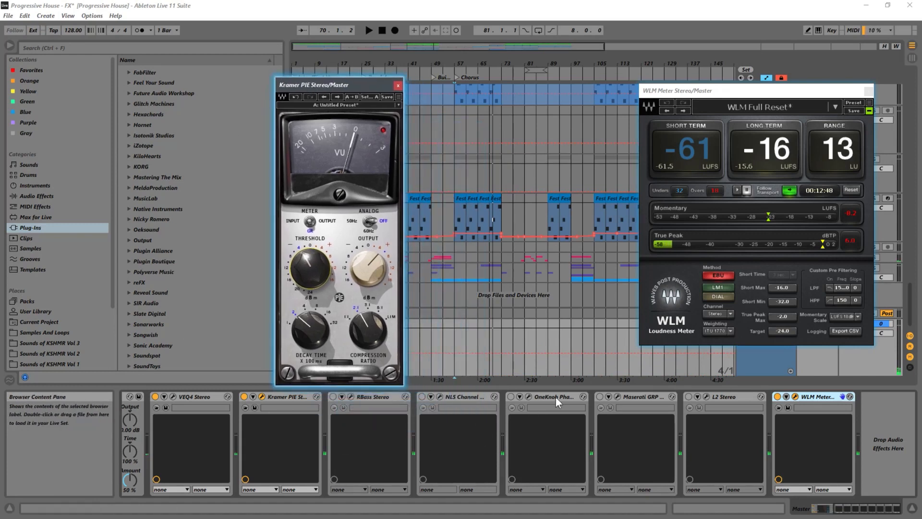
pyautogui.click(738, 398)
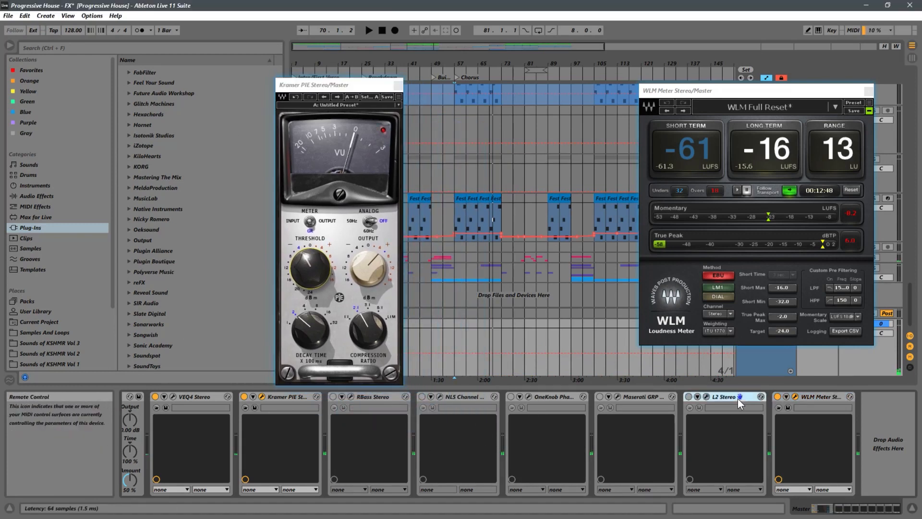
pyautogui.moveTo(314, 262); pyautogui.dragTo(314, 257)
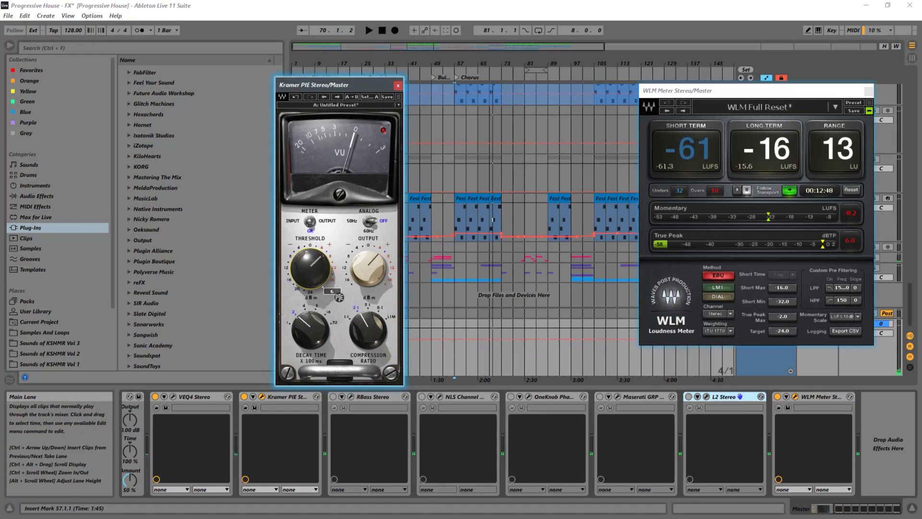
pyautogui.moveTo(369, 263); pyautogui.dragTo(369, 278)
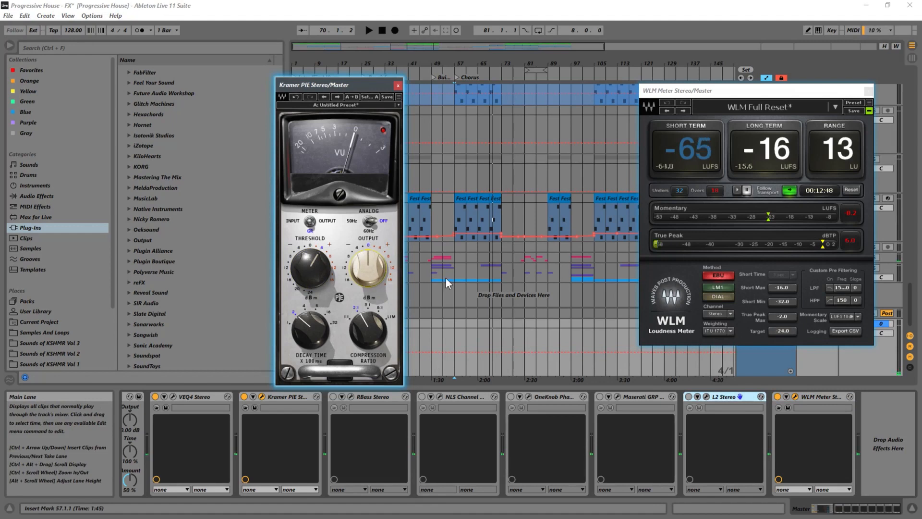
# Play the chorus while raising the Kramer PIE output slightly above zero and fine-tuning its threshold.
pyautogui.press('space')
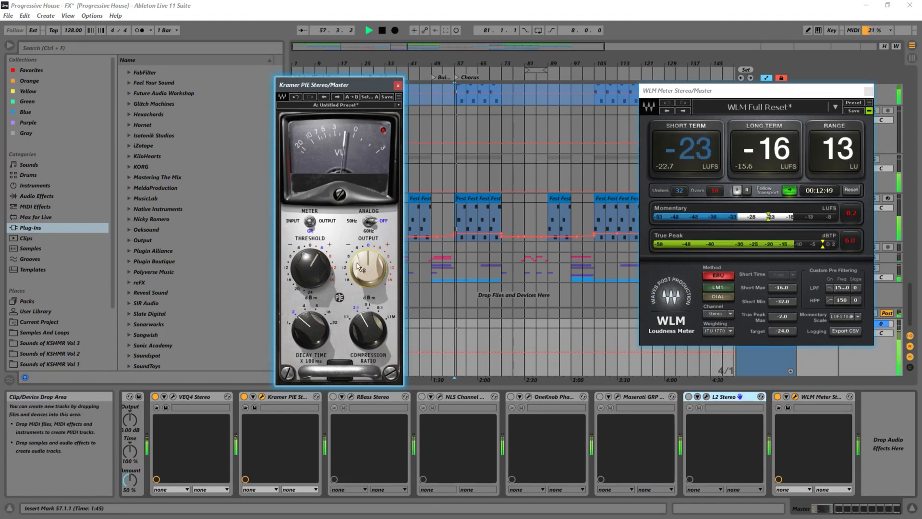
pyautogui.moveTo(368, 268); pyautogui.dragTo(371, 288)
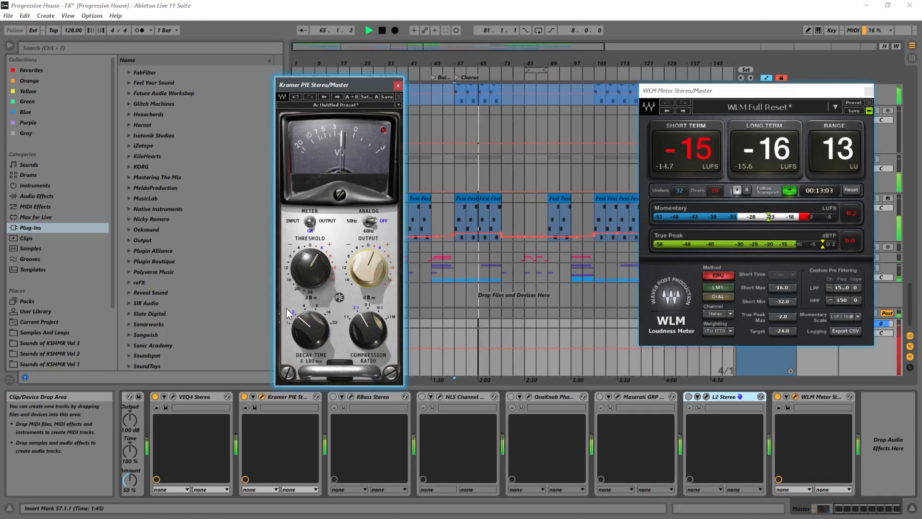
pyautogui.moveTo(313, 275); pyautogui.dragTo(309, 261)
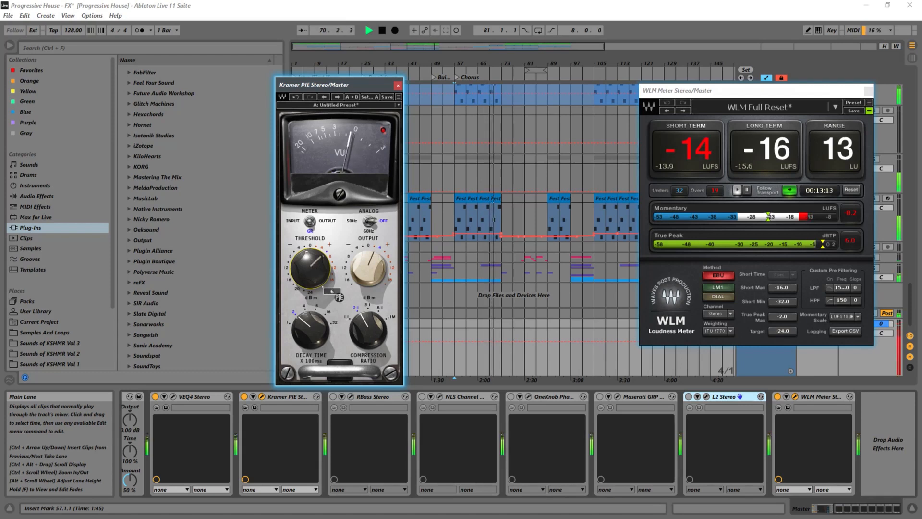
pyautogui.moveTo(311, 260); pyautogui.dragTo(311, 262)
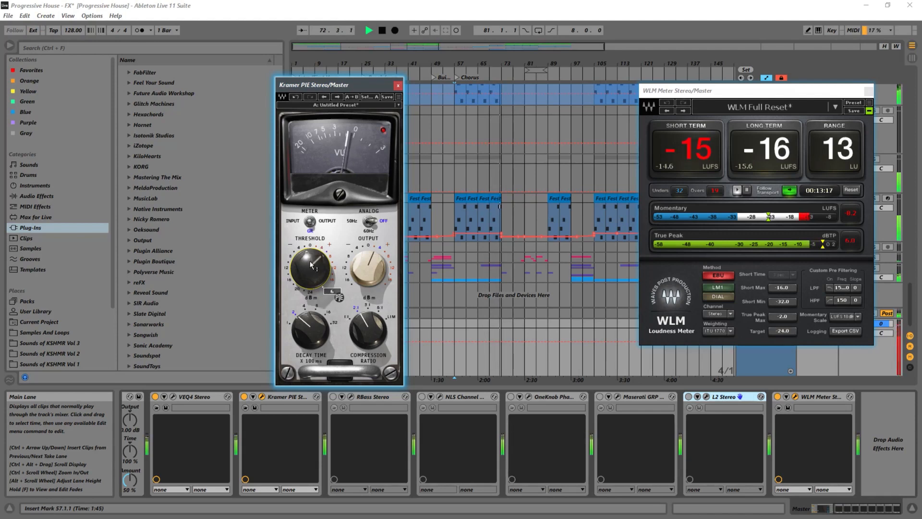
pyautogui.press('space')
pyautogui.press('space')
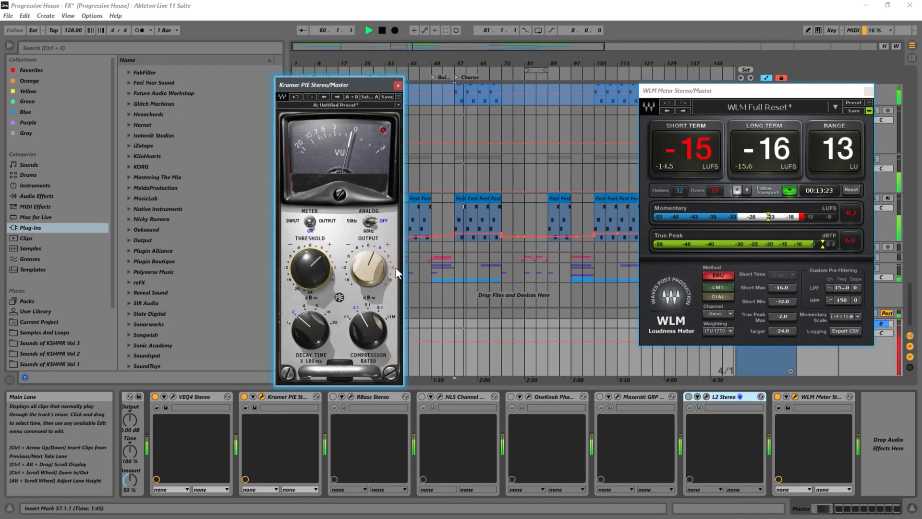
pyautogui.moveTo(393, 271)
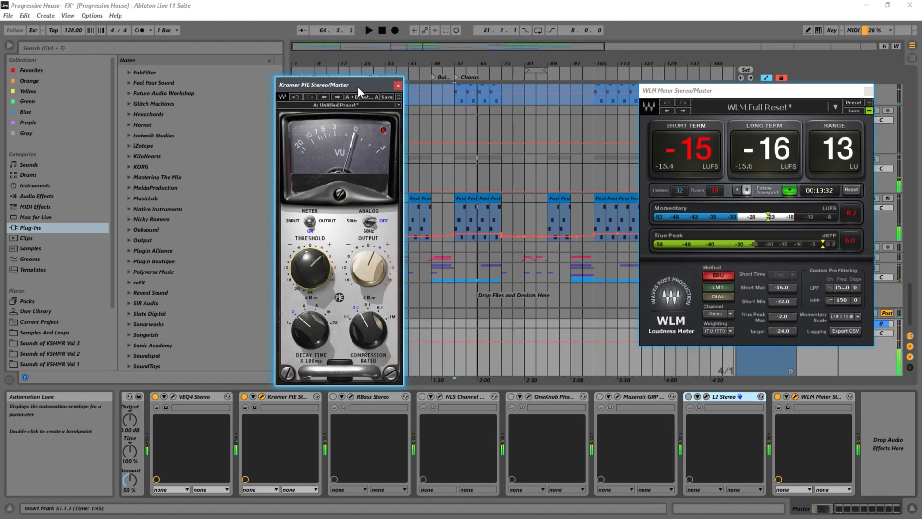
# Close the Kramer PIE window, enable RBass on the master and open its window over the arrangement.
pyautogui.click(398, 85)
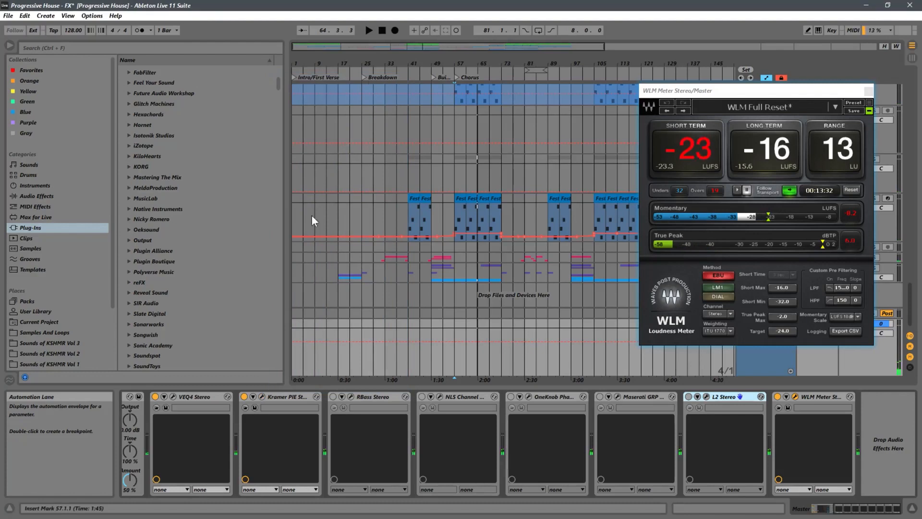
pyautogui.click(263, 397)
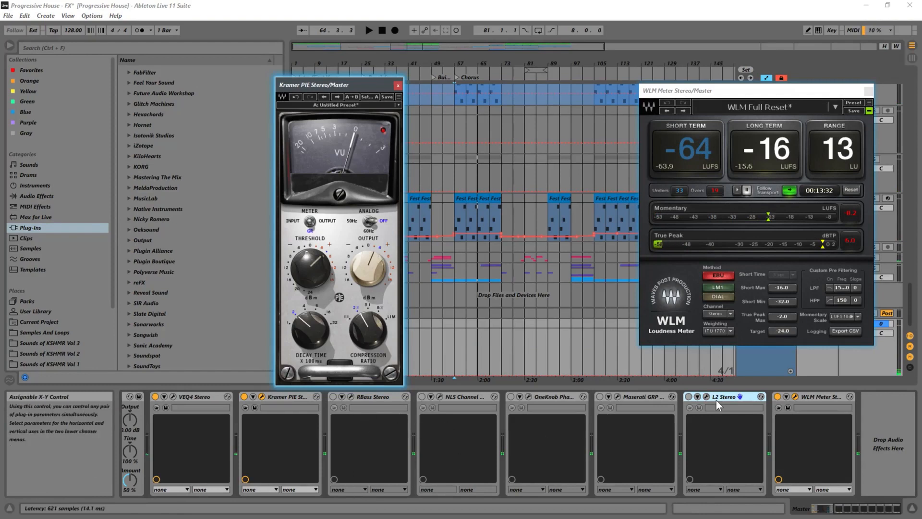
pyautogui.click(396, 86)
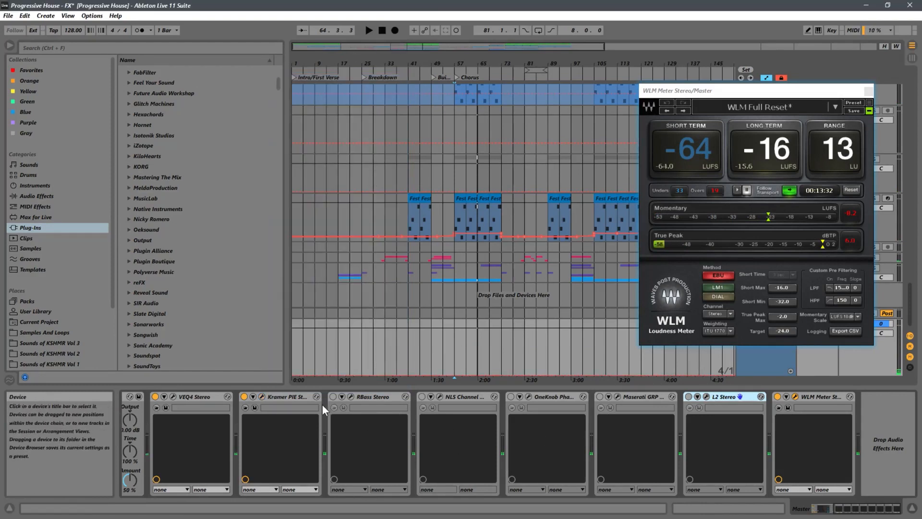
pyautogui.click(333, 396)
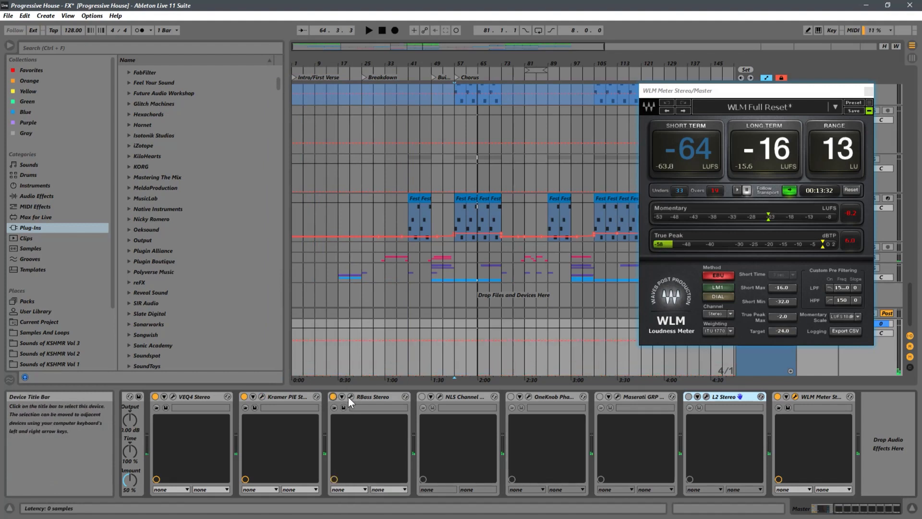
pyautogui.click(350, 396)
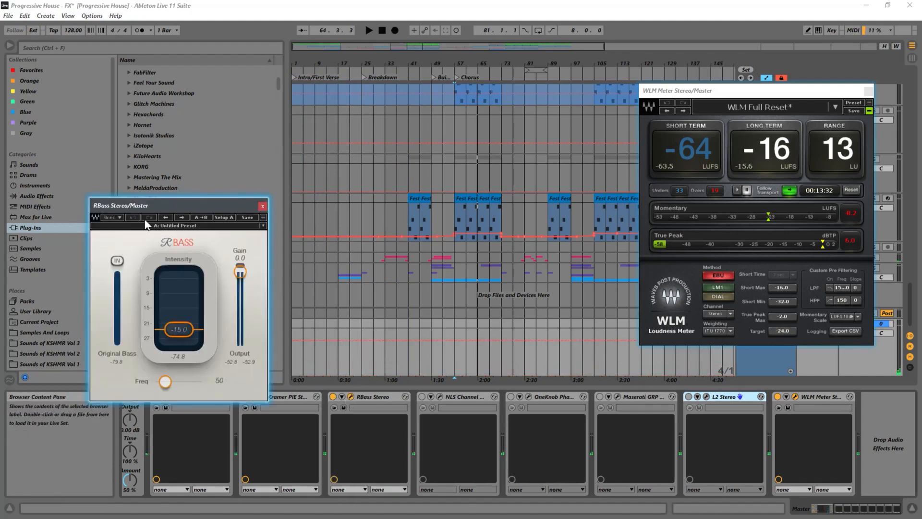
pyautogui.moveTo(195, 206); pyautogui.dragTo(414, 138)
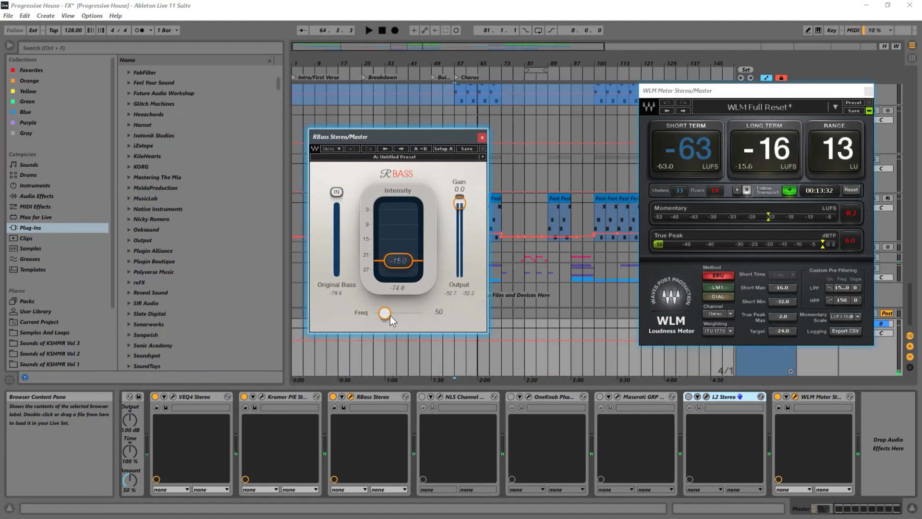
# Set the RBass frequency to 60 while auditioning the chorus.
pyautogui.press('space')
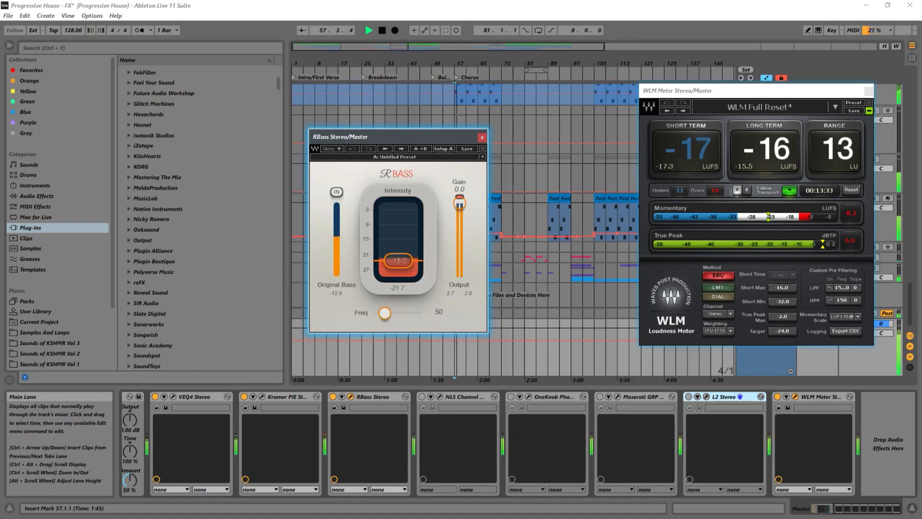
pyautogui.moveTo(385, 312); pyautogui.dragTo(387, 315)
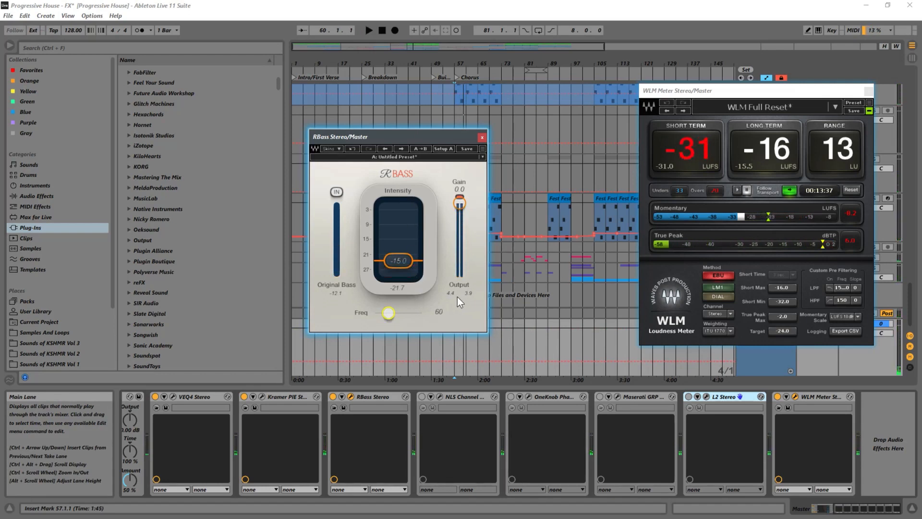
pyautogui.press('space')
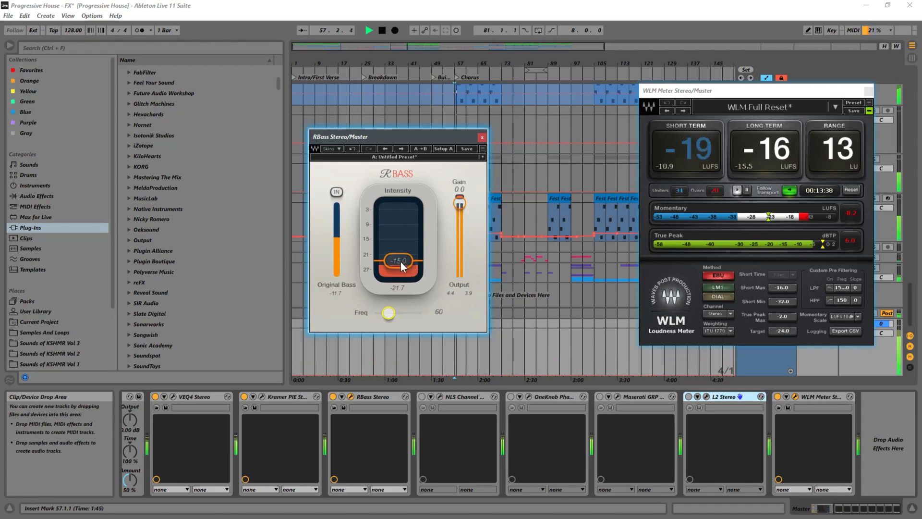
# Raise the RBass intensity to 7.2 and set its frequency to 79 while auditioning the chorus.
pyautogui.moveTo(399, 261); pyautogui.dragTo(411, 246)
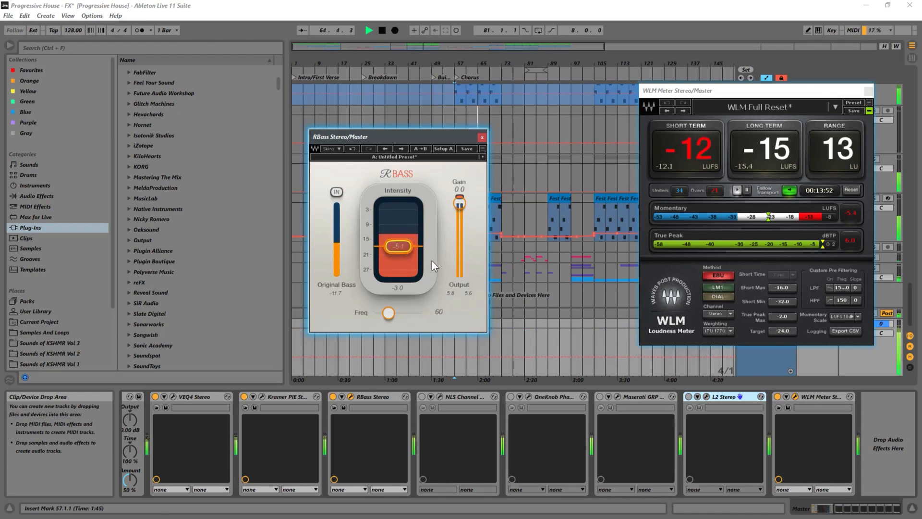
pyautogui.moveTo(391, 247); pyautogui.dragTo(390, 229)
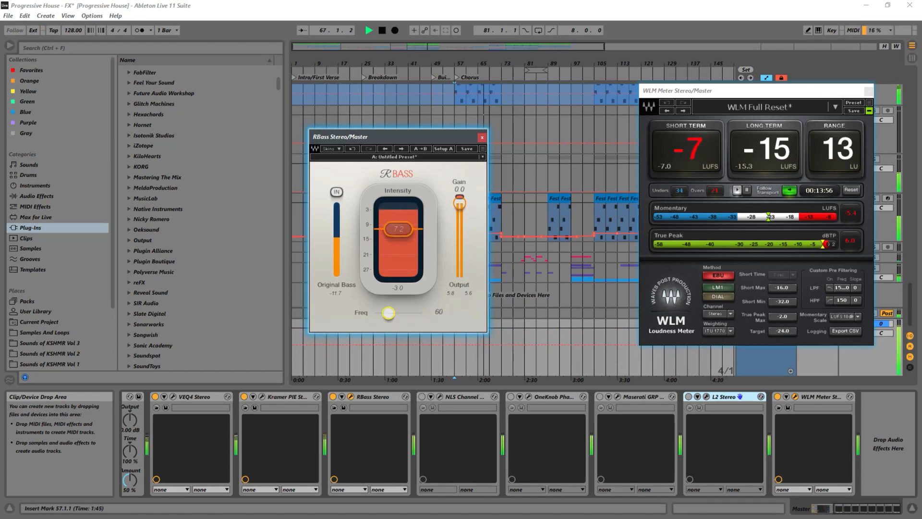
pyautogui.moveTo(389, 312)
pyautogui.mouseDown()
pyautogui.moveTo(371, 313)
pyautogui.moveTo(399, 313)
pyautogui.mouseUp()
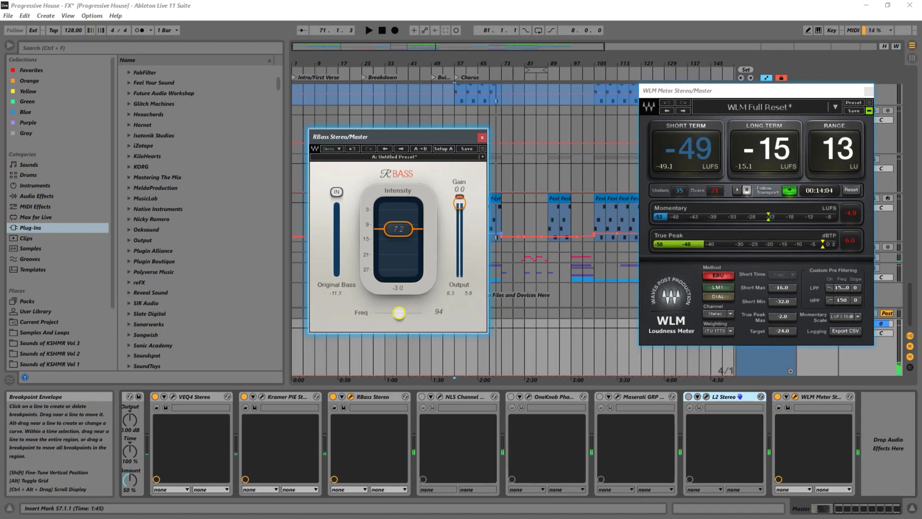
pyautogui.moveTo(399, 313)
pyautogui.mouseDown()
pyautogui.moveTo(381, 313)
pyautogui.moveTo(416, 313)
pyautogui.moveTo(400, 313)
pyautogui.mouseUp()
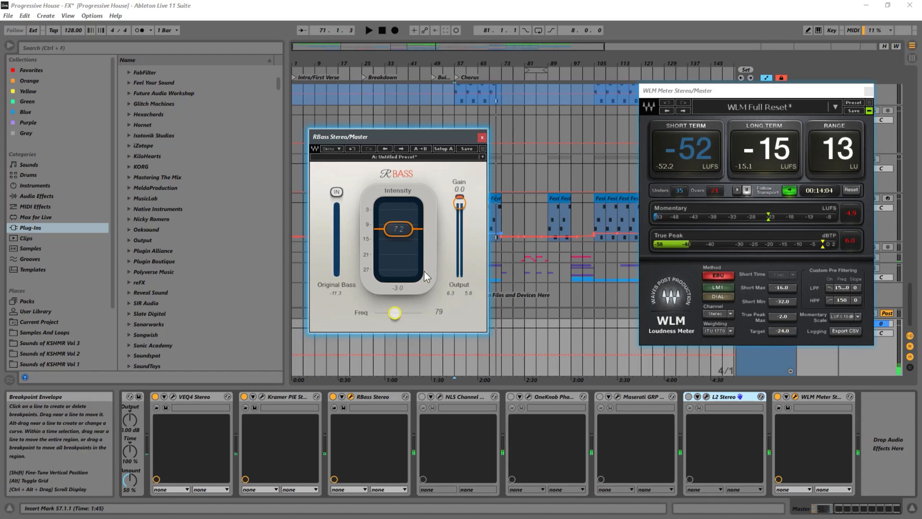
# Play the chorus and compare the master with RBass switched off and on.
pyautogui.press('space')
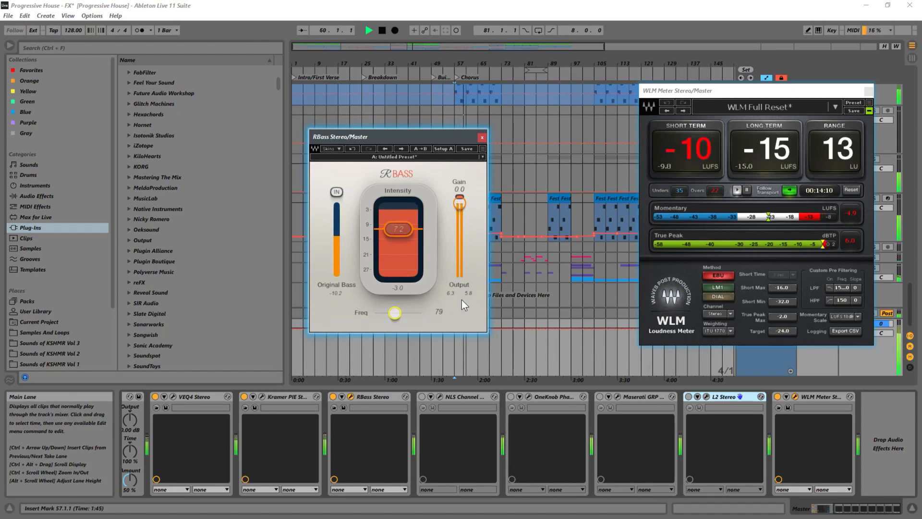
pyautogui.press('space')
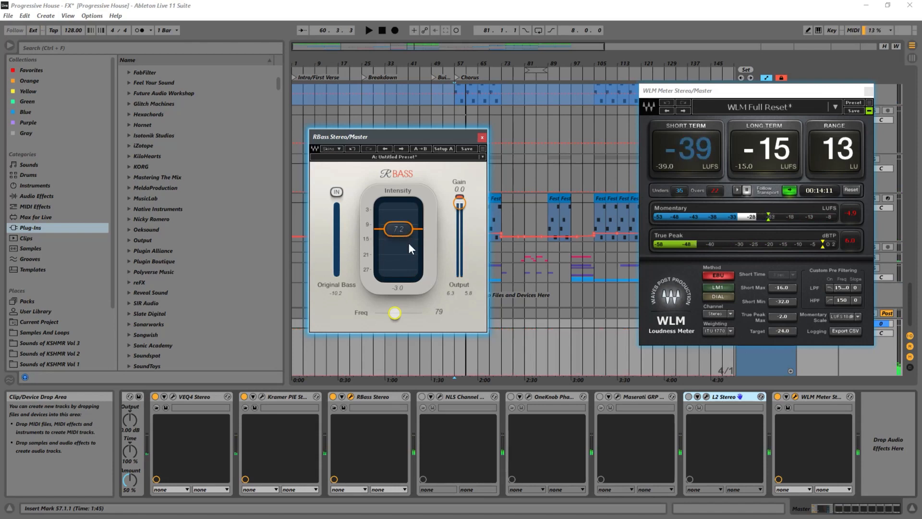
pyautogui.press('space')
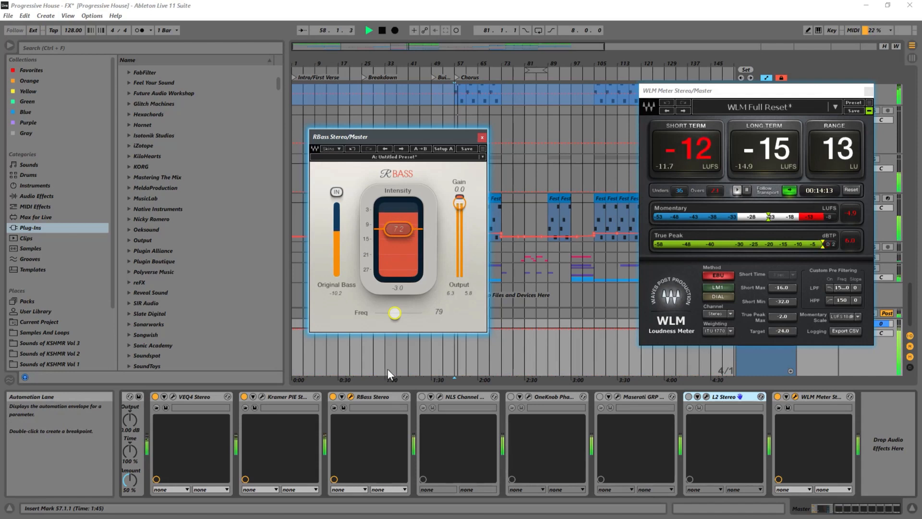
pyautogui.click(331, 398)
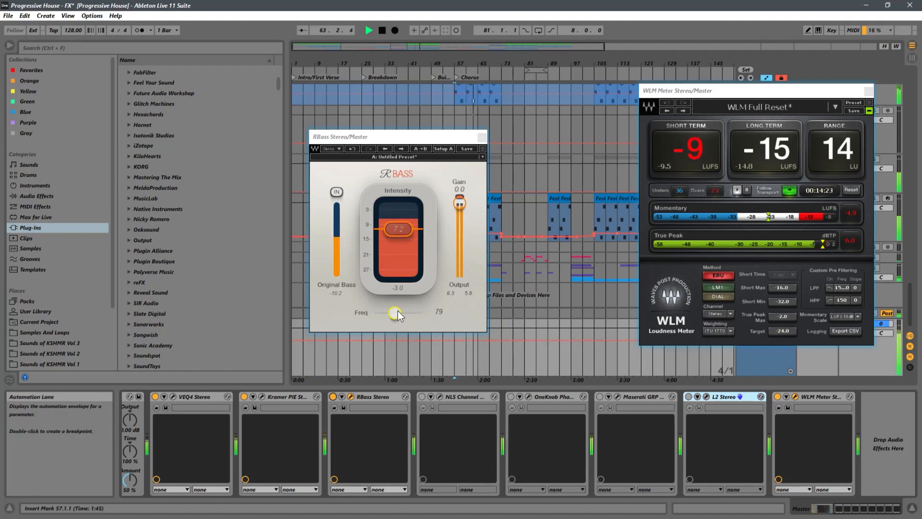
pyautogui.press('space')
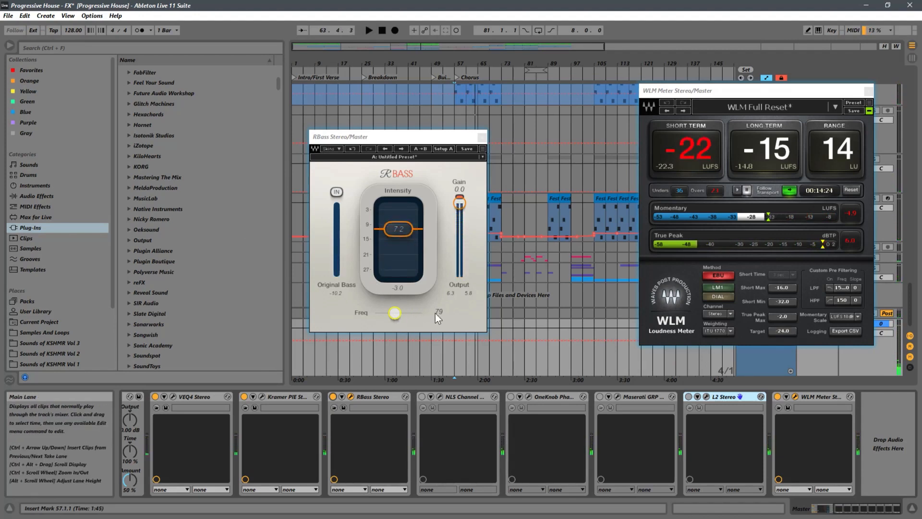
# Try RBass frequencies of 55 and 63 during chorus playback and settle on 76.
pyautogui.click(394, 313)
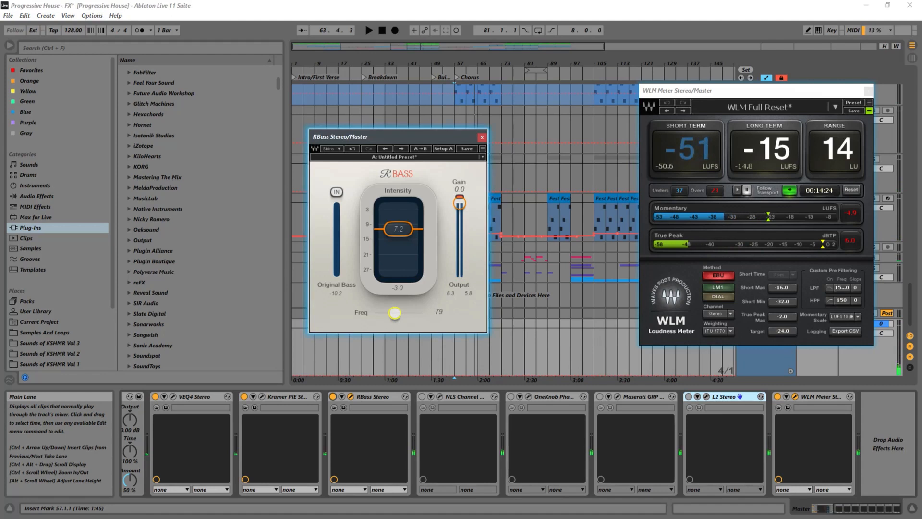
pyautogui.moveTo(394, 313); pyautogui.dragTo(393, 313)
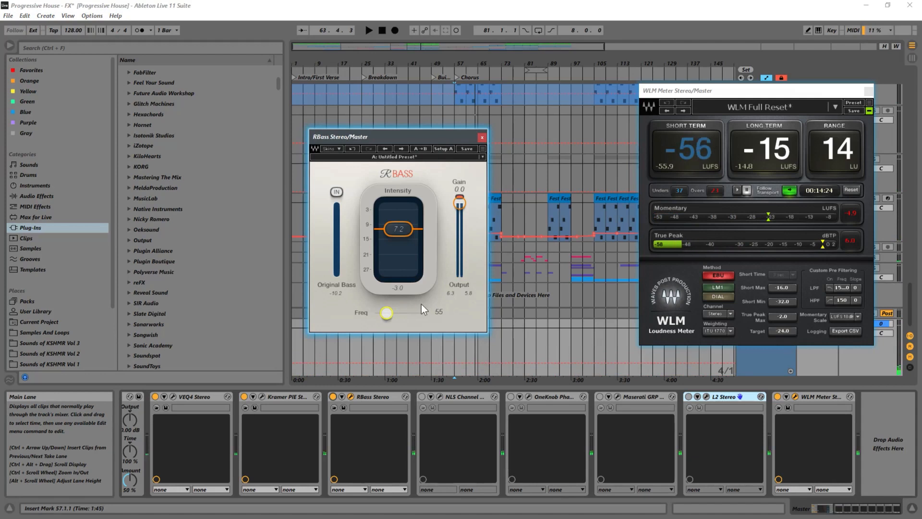
pyautogui.press('space')
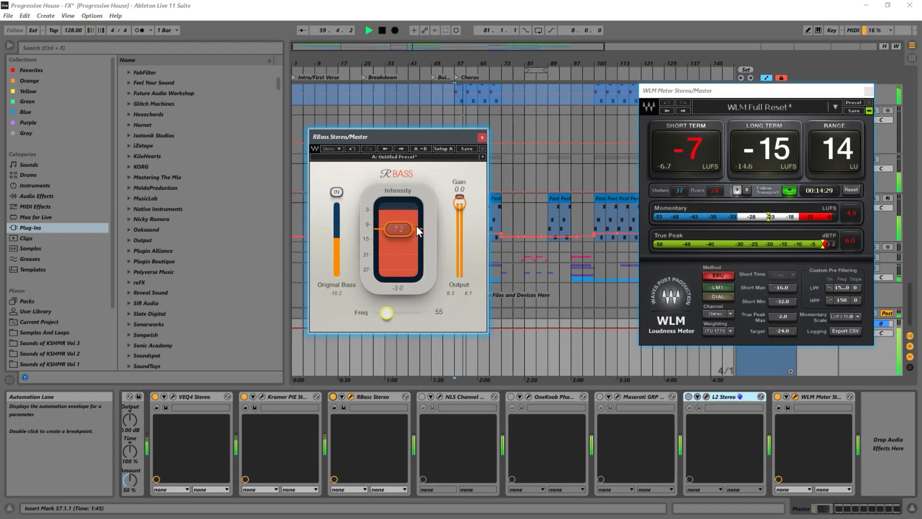
pyautogui.press('space')
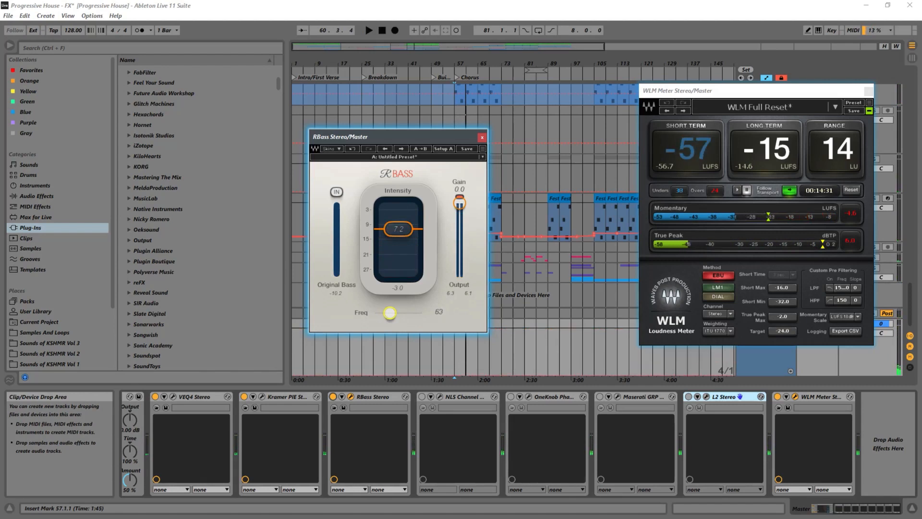
pyautogui.press('space')
pyautogui.moveTo(389, 313); pyautogui.dragTo(393, 313)
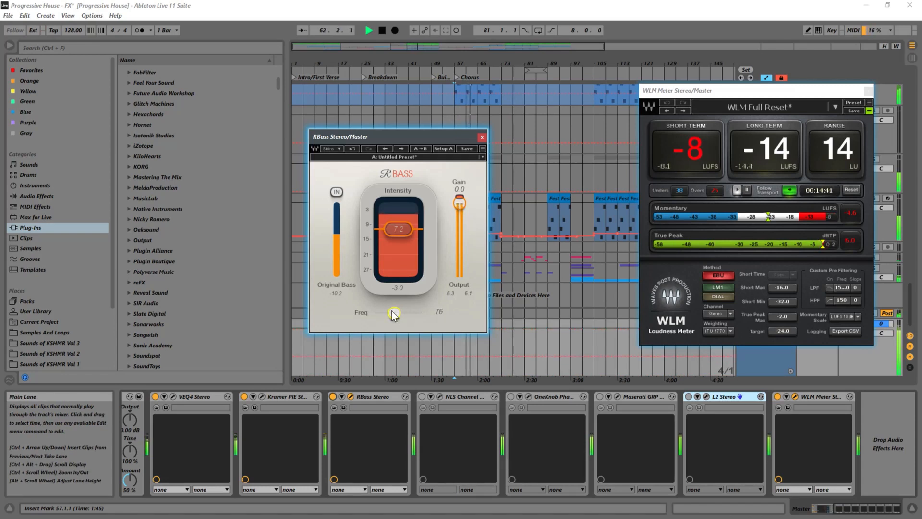
# Lower the RBass intensity to about -7 and toggle the device off and on to compare the sound.
pyautogui.moveTo(392, 227); pyautogui.dragTo(391, 248)
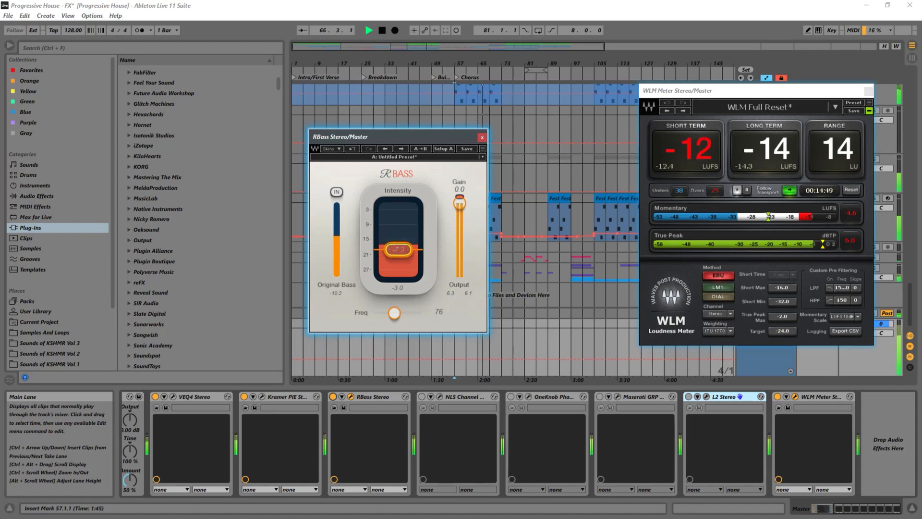
pyautogui.click(332, 396)
pyautogui.click(332, 398)
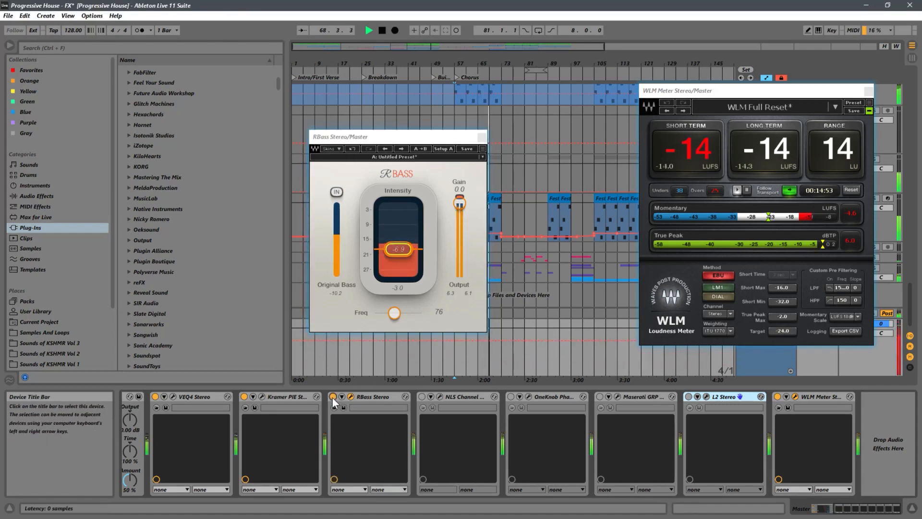
# Fine-tune RBass during playback to an intensity of -2.5 and a frequency of 70.
pyautogui.moveTo(396, 255); pyautogui.dragTo(399, 241)
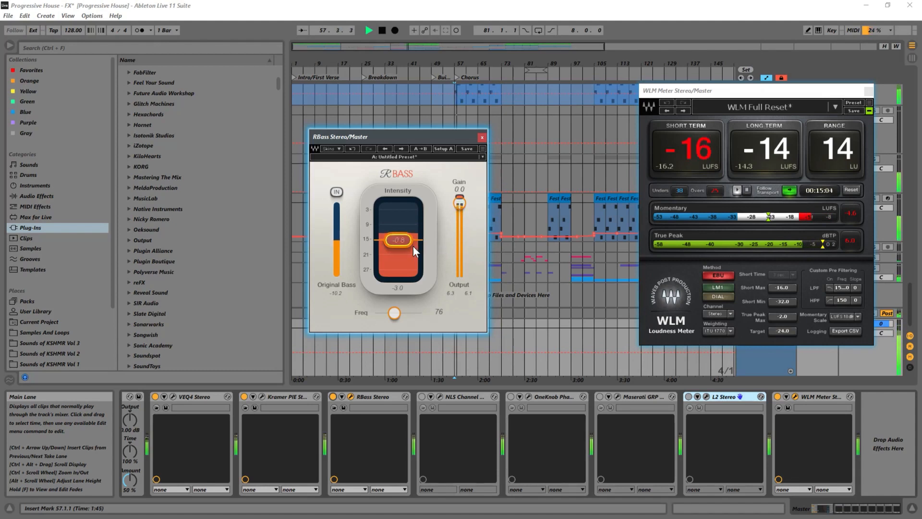
pyautogui.moveTo(406, 246); pyautogui.dragTo(405, 248)
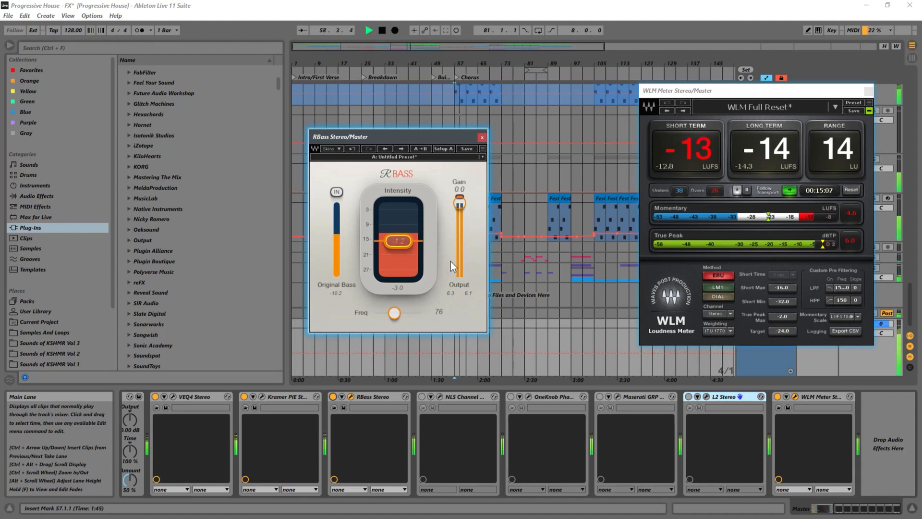
pyautogui.moveTo(394, 313); pyautogui.dragTo(396, 316)
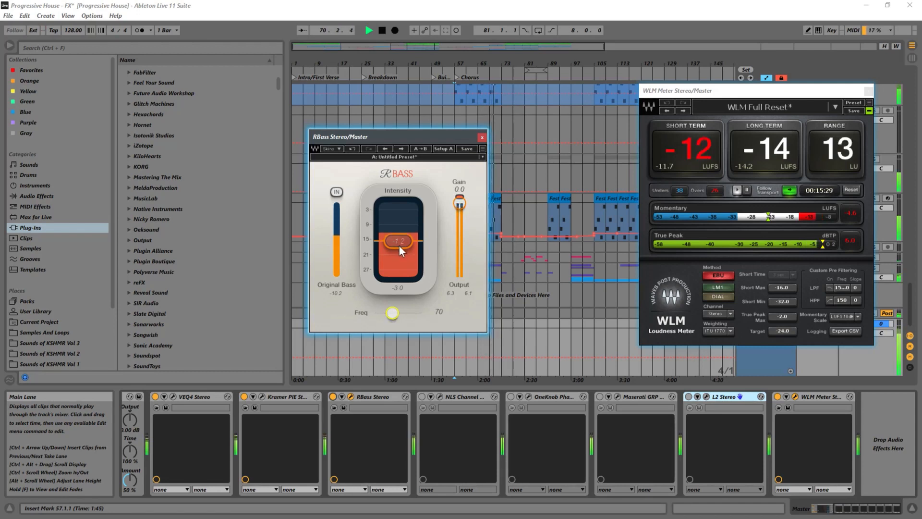
pyautogui.moveTo(399, 245); pyautogui.dragTo(398, 258)
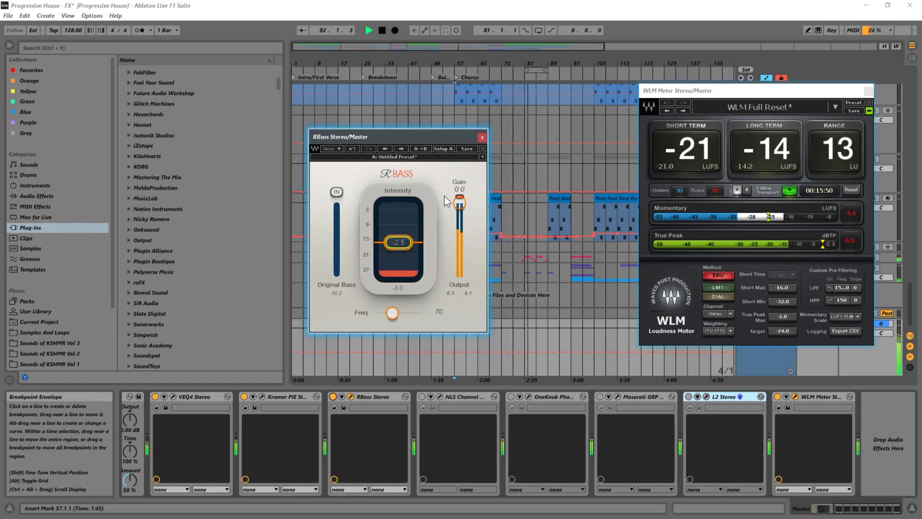
# Play from bar 105 and set the RBass intensity to -4.0 and its frequency to 60.
pyautogui.moveTo(421, 138); pyautogui.dragTo(351, 137)
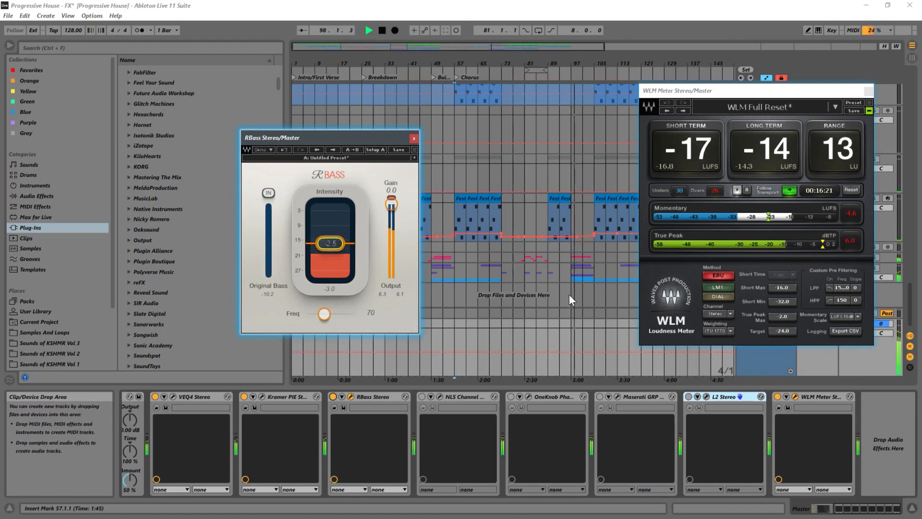
pyautogui.click(594, 333)
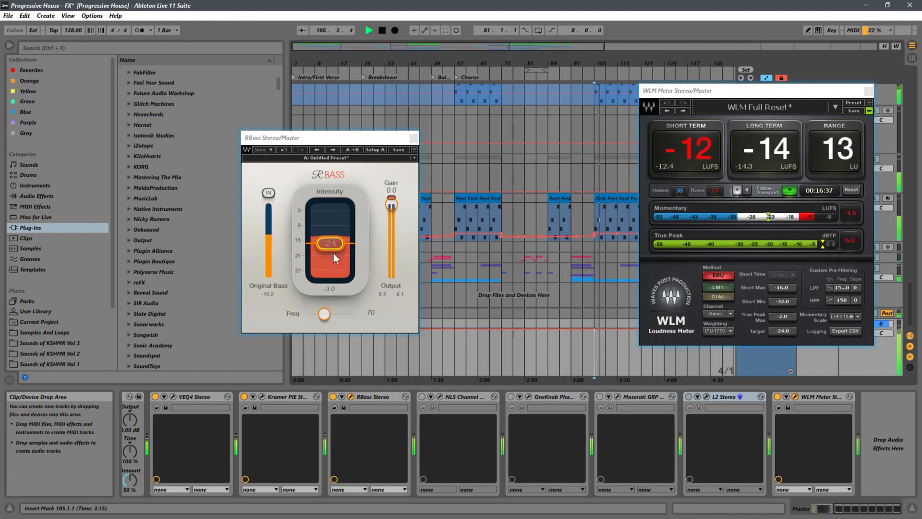
pyautogui.click(341, 241)
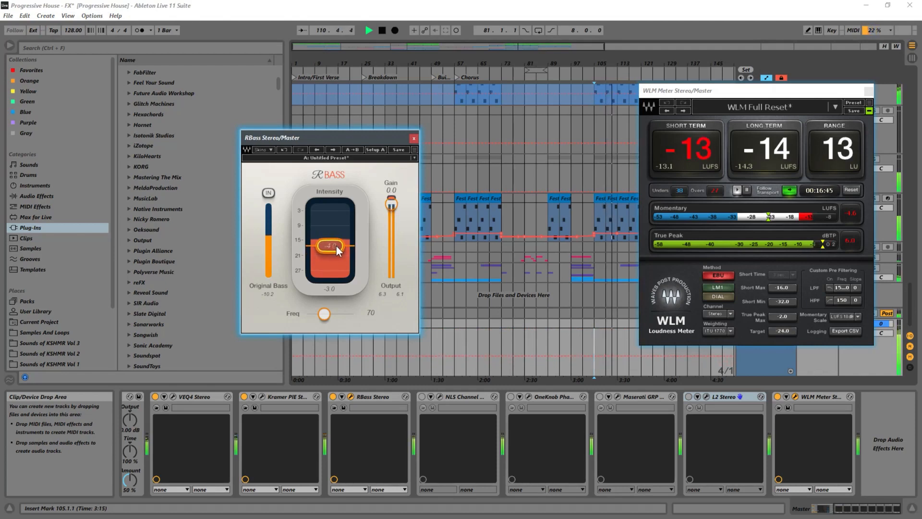
pyautogui.moveTo(328, 318); pyautogui.dragTo(320, 313)
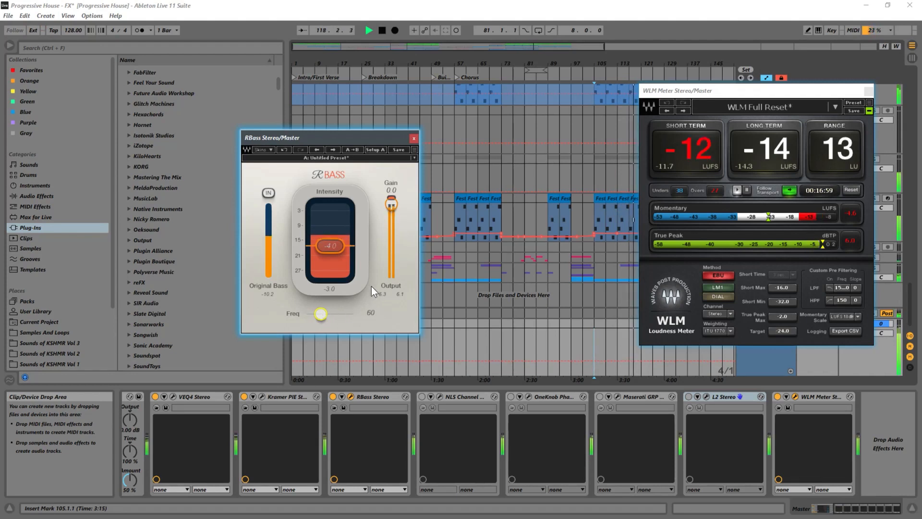
# Close the RBass and WLM Meter windows and restart playback from bar 105.
pyautogui.click(413, 140)
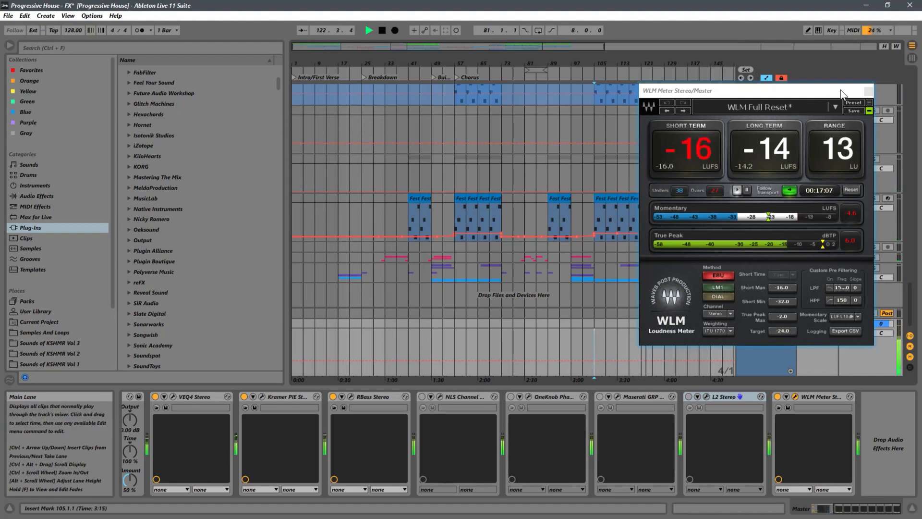
pyautogui.press('space')
pyautogui.press('space')
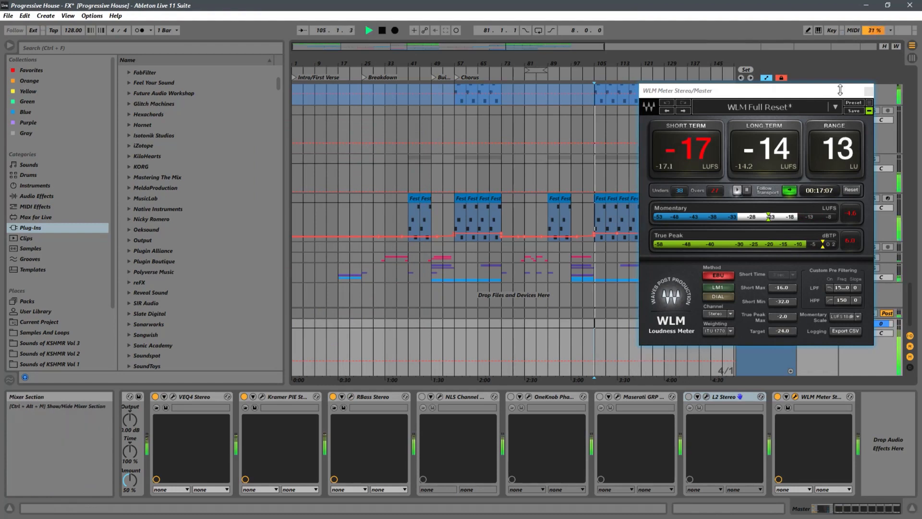
pyautogui.click(868, 92)
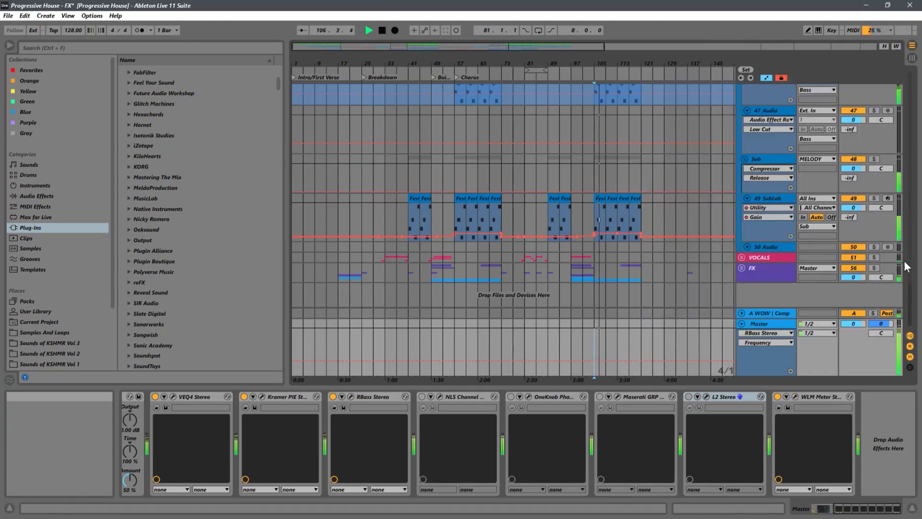
# Unfold the DRUMS and Kick groups, zoom in on the kick clips at bar 105 and play from there.
pyautogui.moveTo(910, 307); pyautogui.dragTo(917, 88)
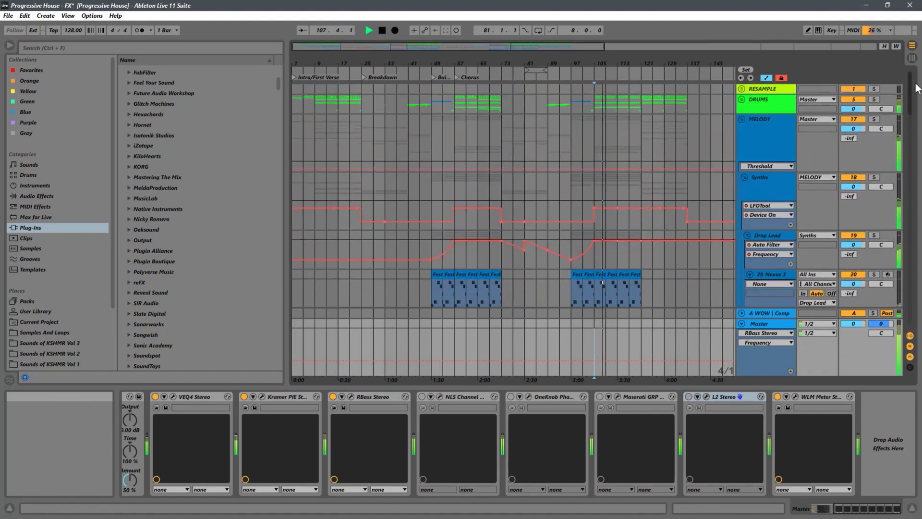
pyautogui.click(742, 99)
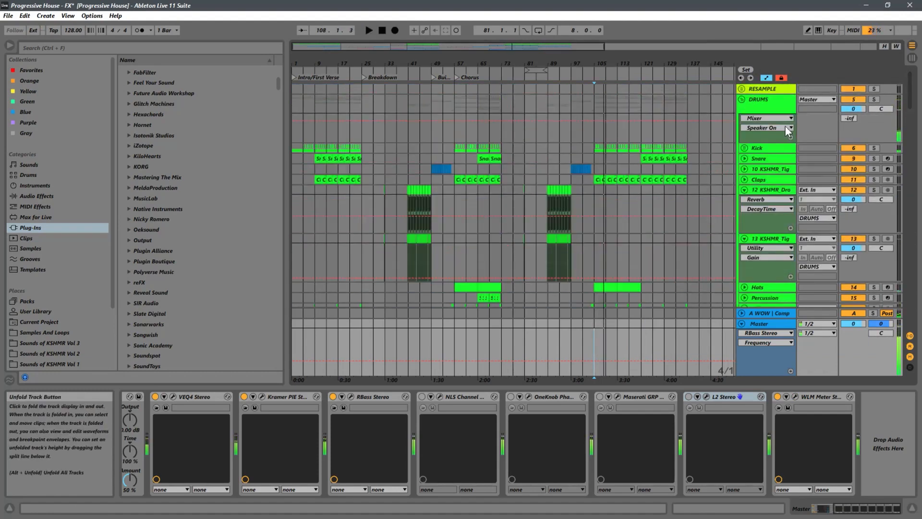
pyautogui.click(745, 148)
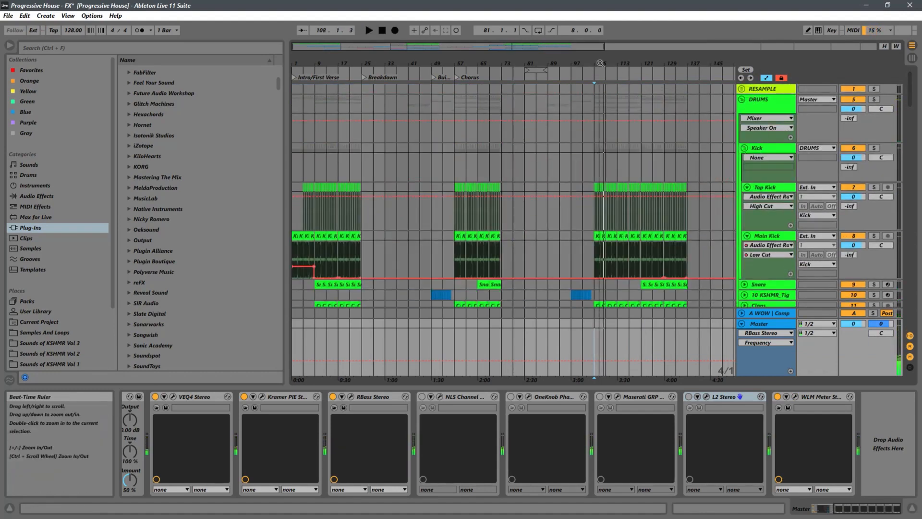
pyautogui.moveTo(599, 62); pyautogui.dragTo(499, 232)
pyautogui.click(485, 226)
pyautogui.press('space')
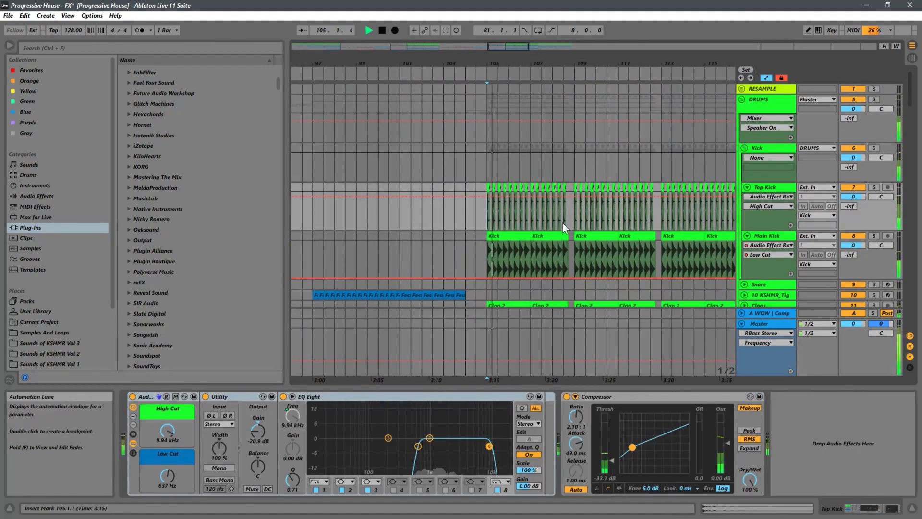
# Show the Main Kick track's devices and boost its EQ Eight by 4.59 dB around 198 Hz.
pyautogui.click(779, 235)
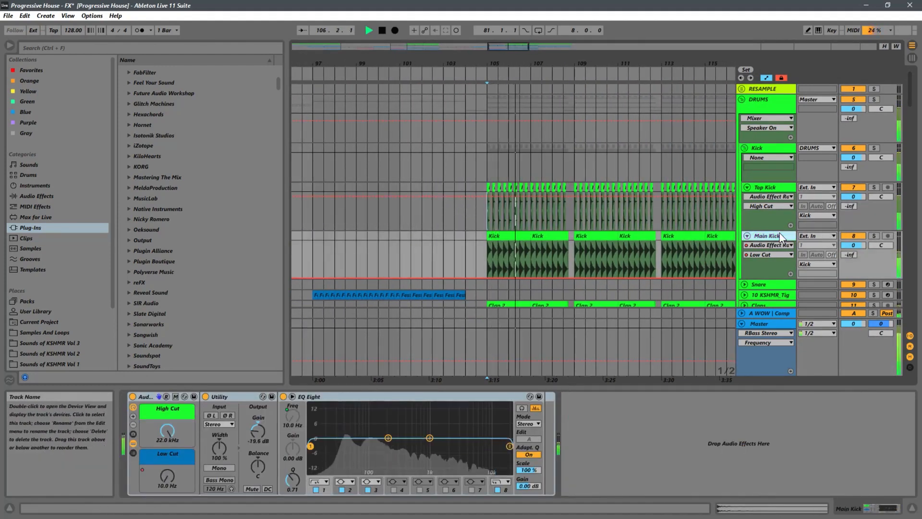
pyautogui.click(764, 189)
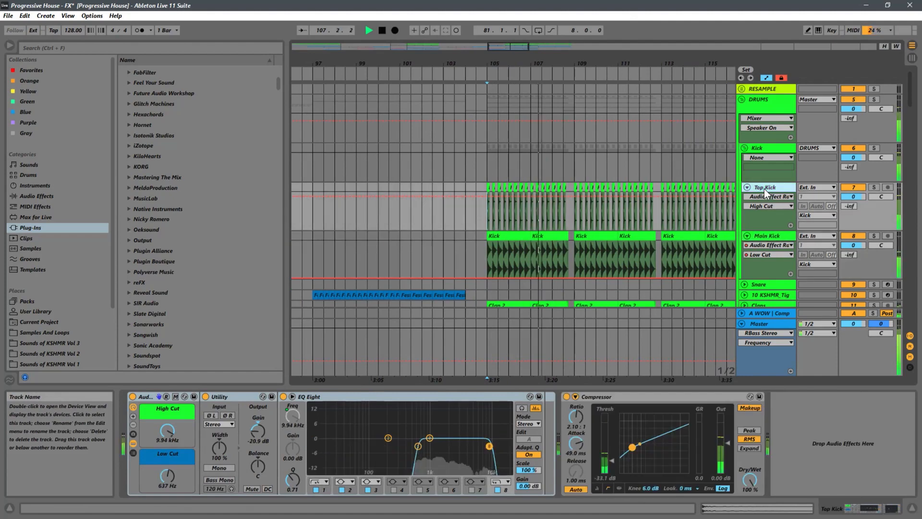
pyautogui.click(767, 237)
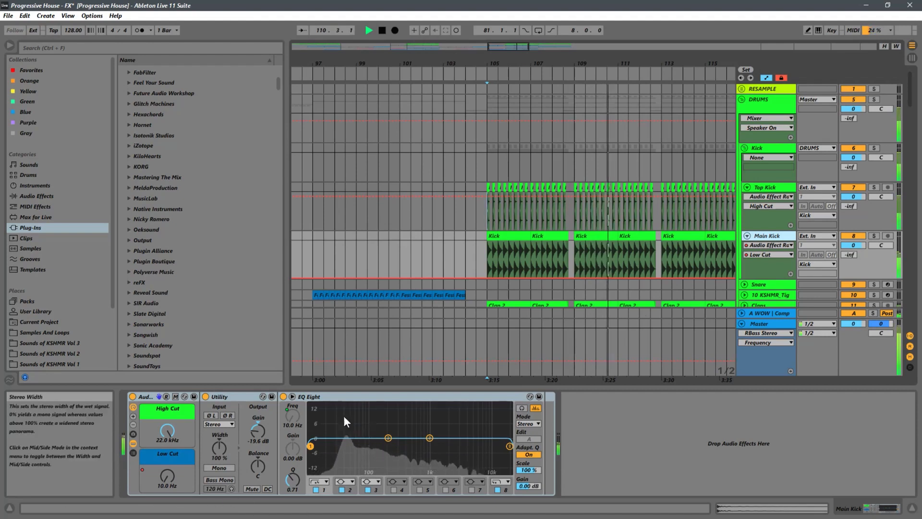
pyautogui.moveTo(389, 434)
pyautogui.mouseDown()
pyautogui.moveTo(387, 414)
pyautogui.moveTo(388, 424)
pyautogui.mouseUp()
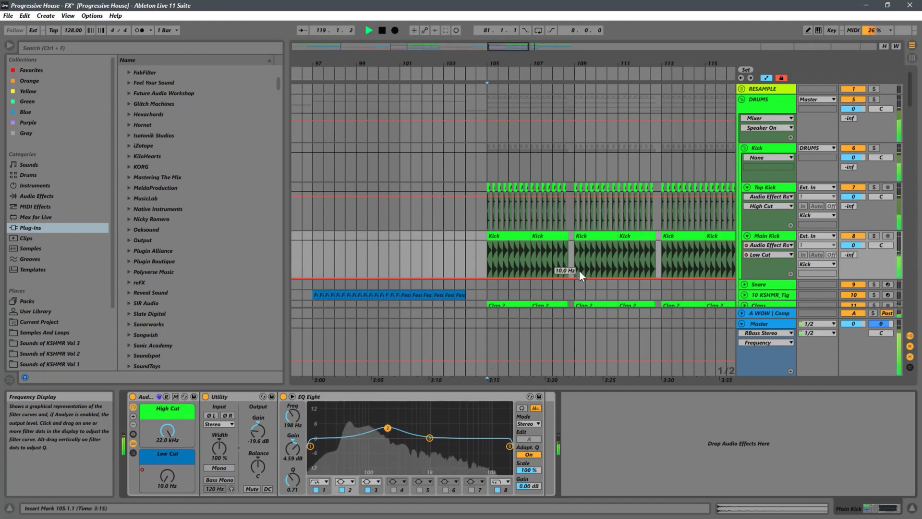
# Replay the drop from bar 105 and look through the drum, synth and instrument tracks down to the bass and sub tracks.
pyautogui.press('space')
pyautogui.press('space')
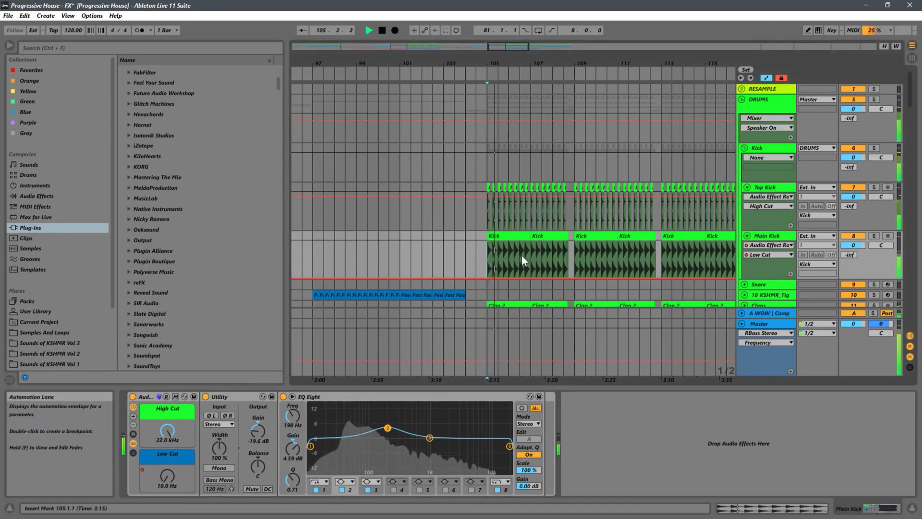
pyautogui.scroll(-6, 619, 247)
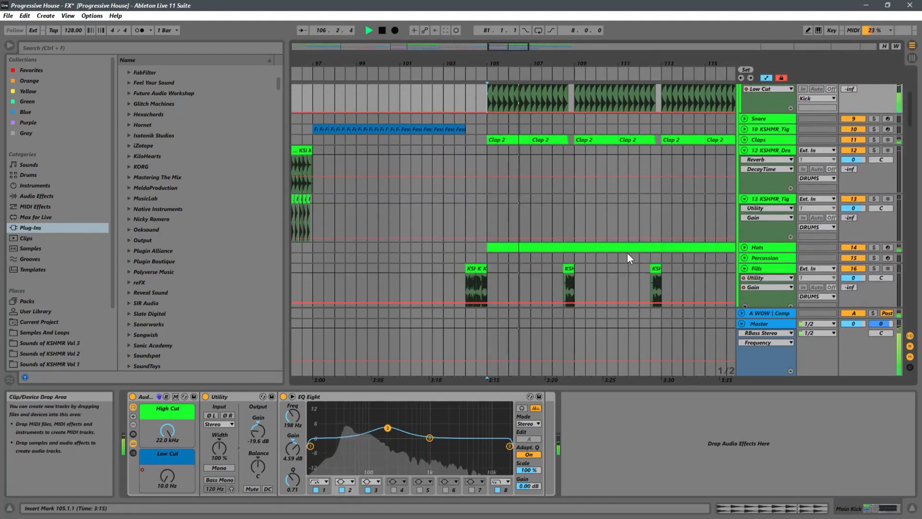
pyautogui.scroll(-10, 626, 252)
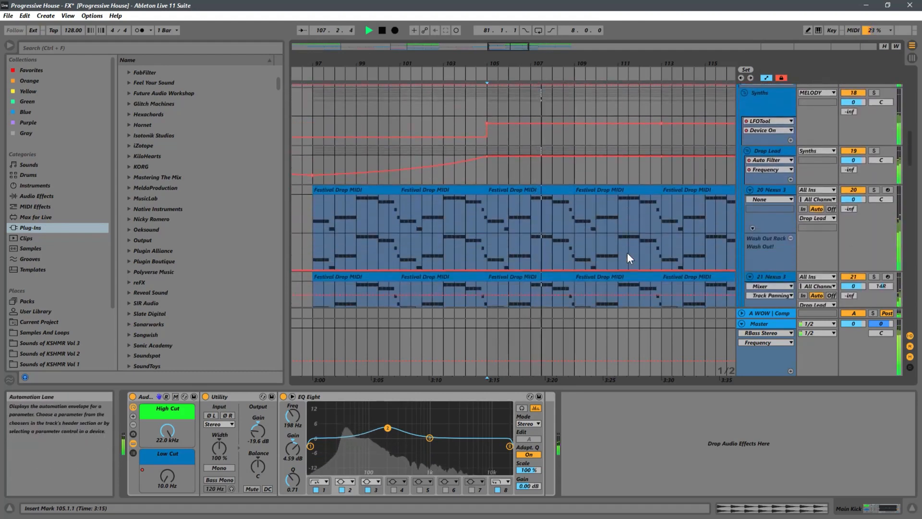
pyautogui.scroll(-10, 627, 253)
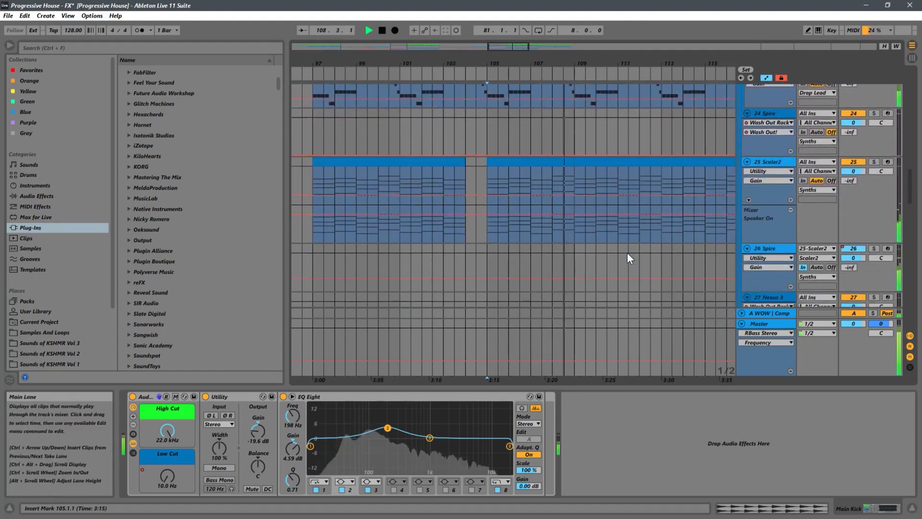
pyautogui.scroll(-10, 627, 252)
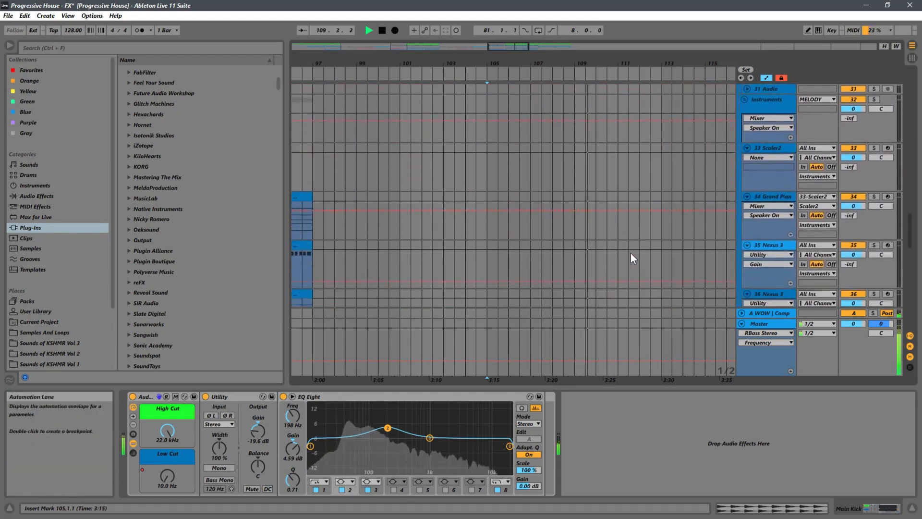
pyautogui.scroll(-10, 630, 258)
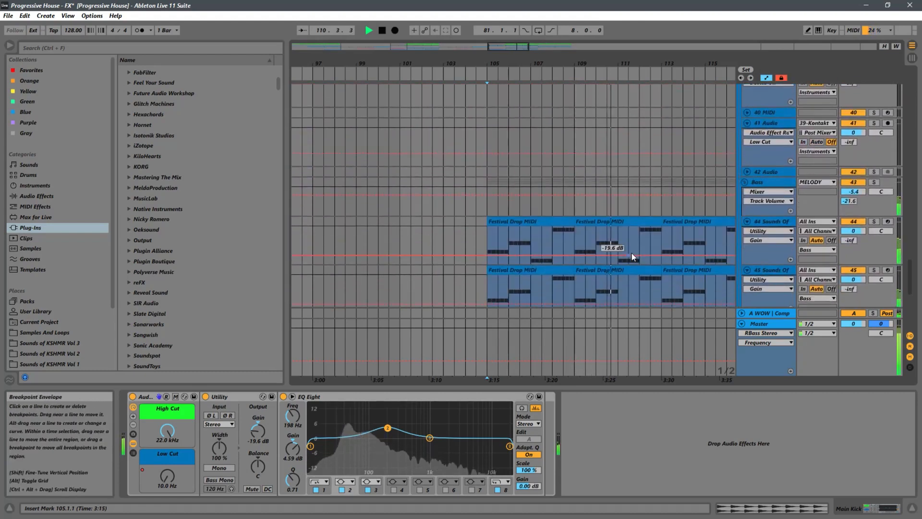
pyautogui.scroll(-6, 632, 252)
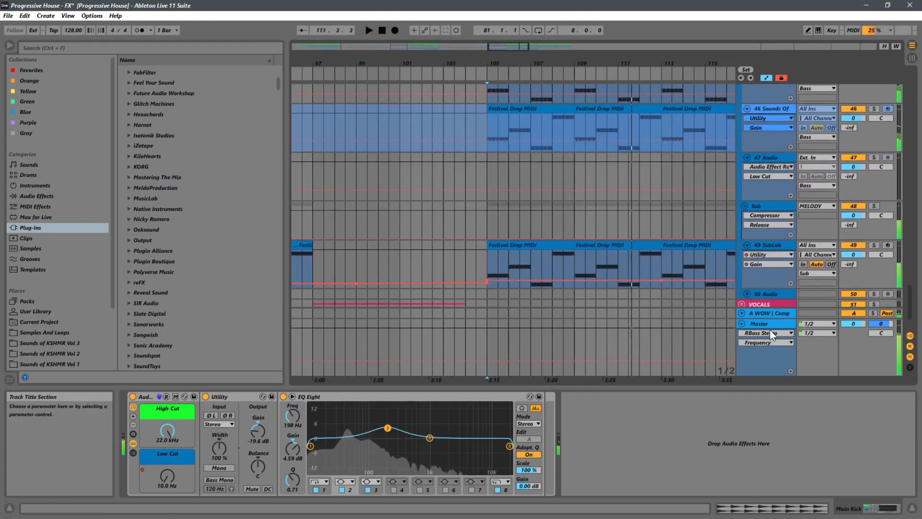
# Return to the Master channel's devices and open the RBass Stereo plug-in window while the drop replays from bar 105.
pyautogui.click(771, 326)
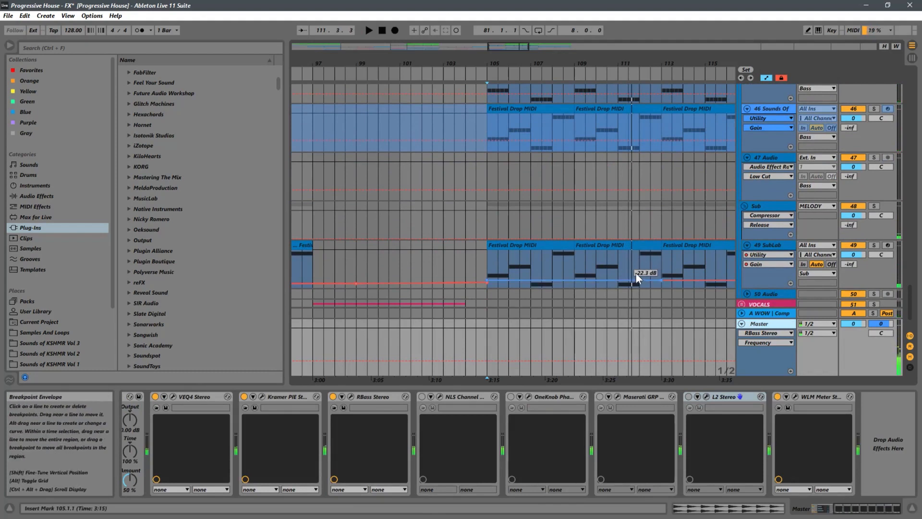
pyautogui.press('space')
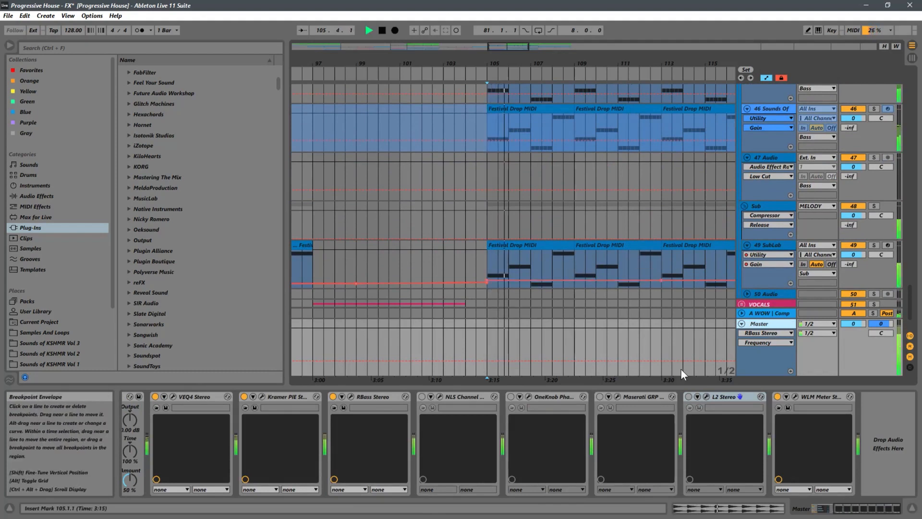
pyautogui.click(350, 396)
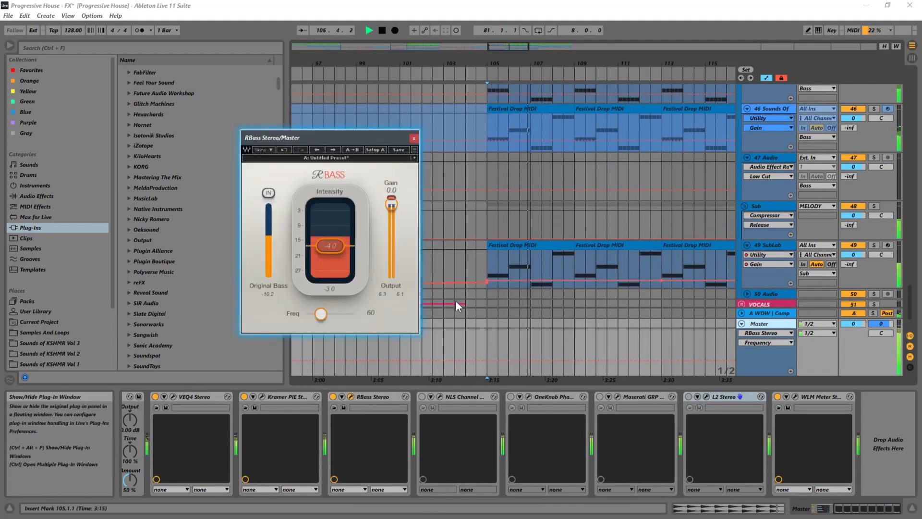